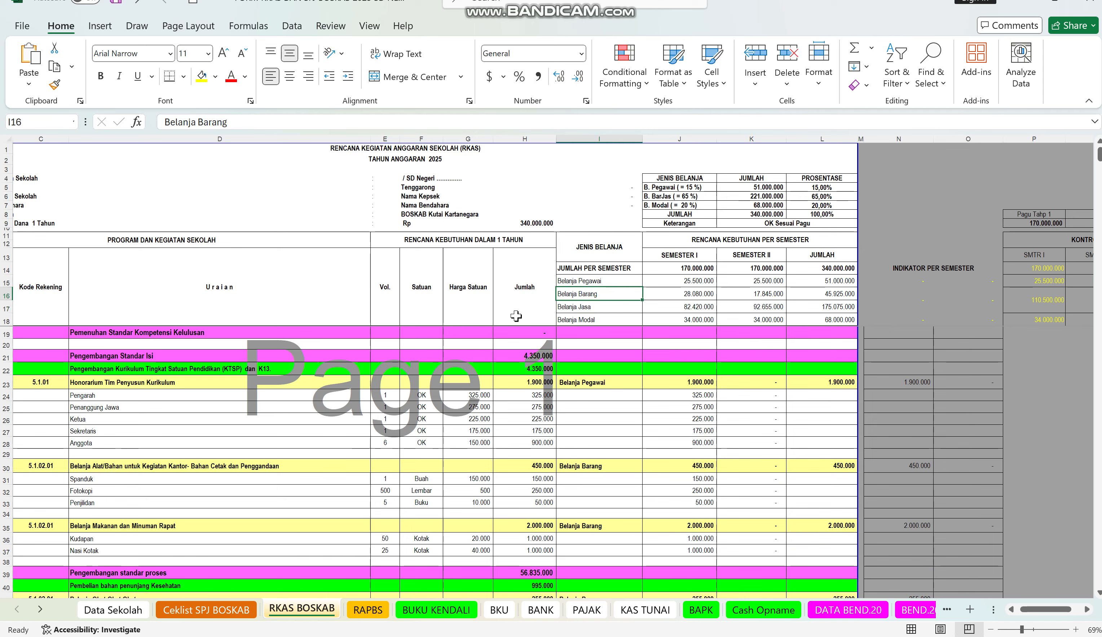
Inspect the formulas behind the annual fund ceiling and the amount and percentage of B. Pegawai in the spending summary
click(541, 224)
double_click(540, 223)
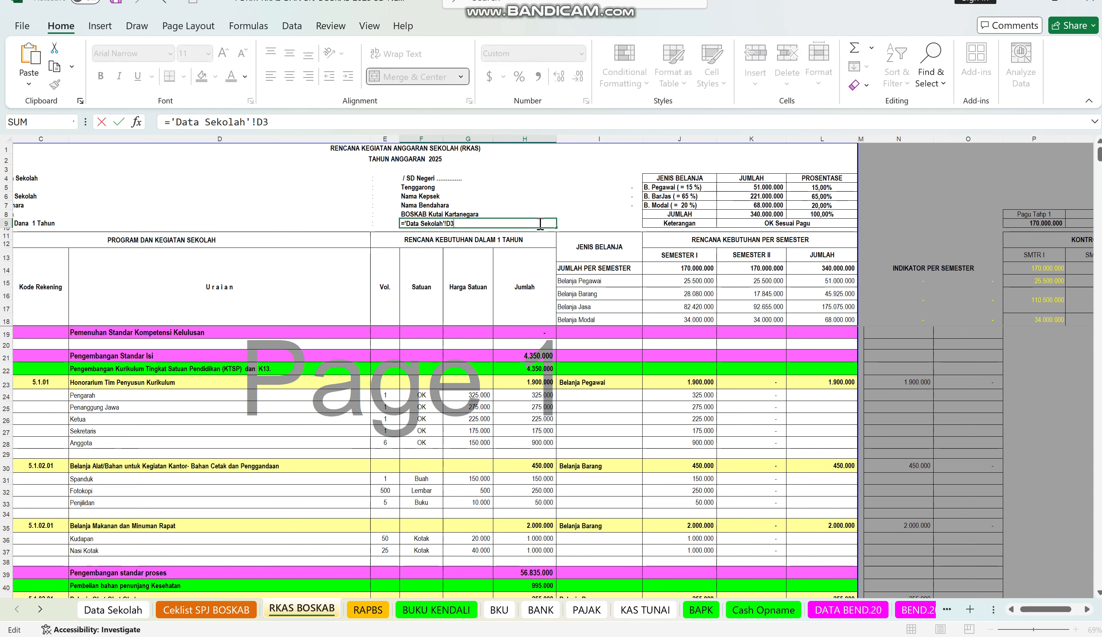
key(Escape)
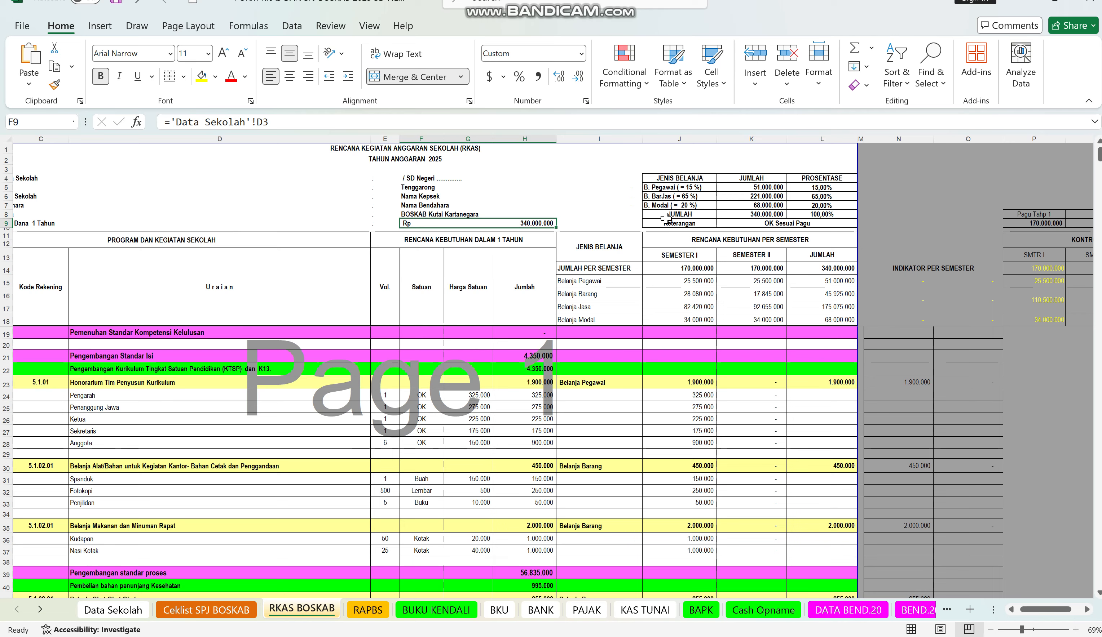
click(766, 186)
double_click(763, 186)
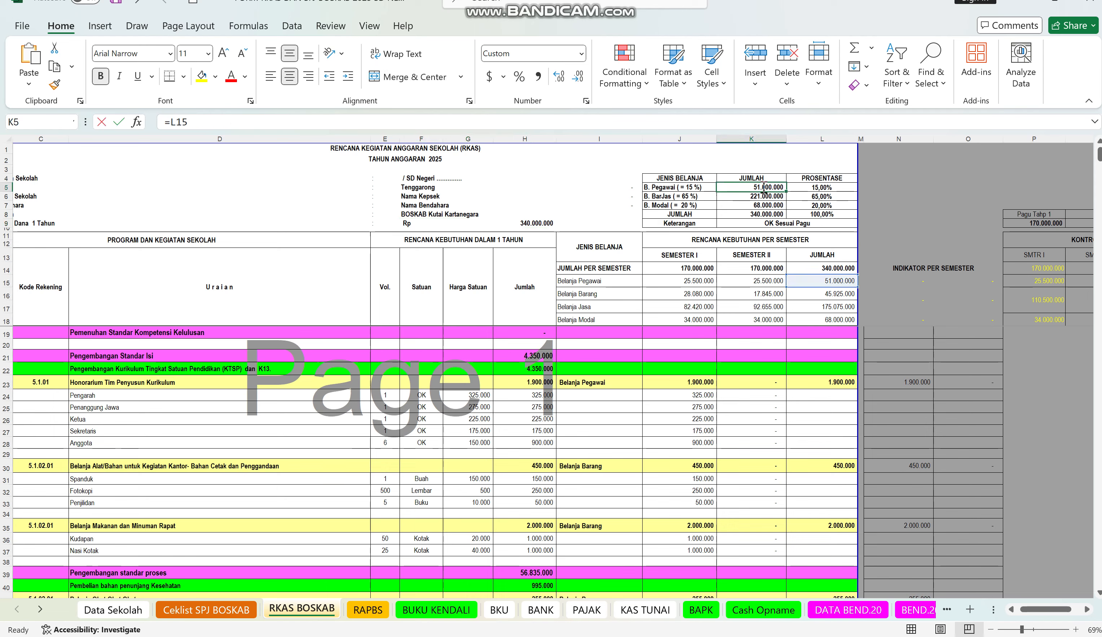
double_click(803, 189)
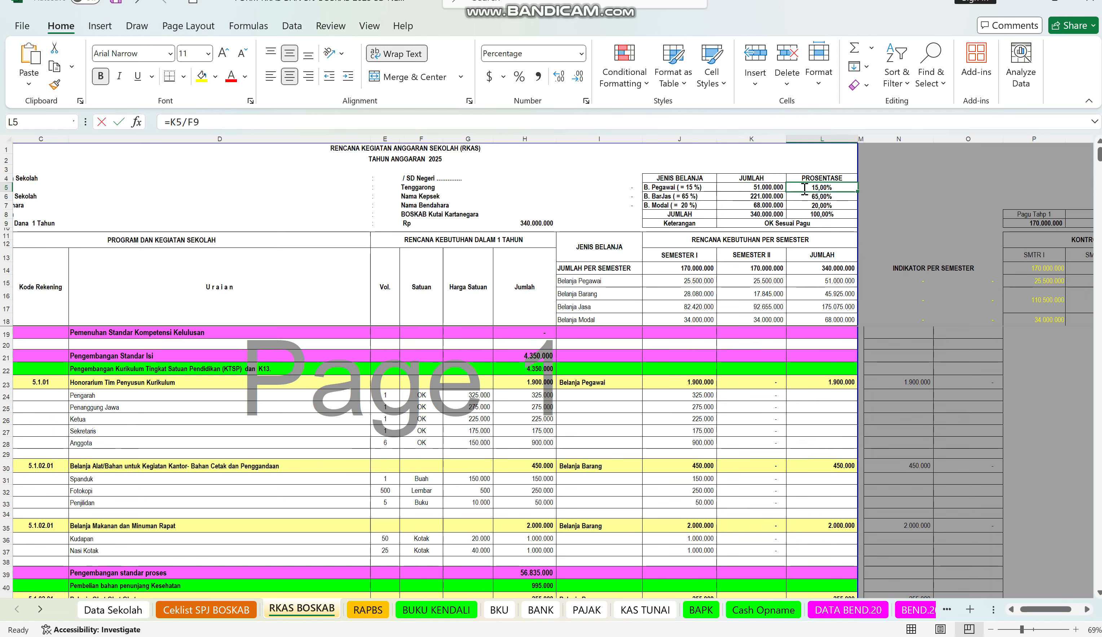
key(Escape)
Inspect the Belanja Pegawai formulas for Semester I and Semester II and the Semester I indicator formula in N15
double_click(692, 281)
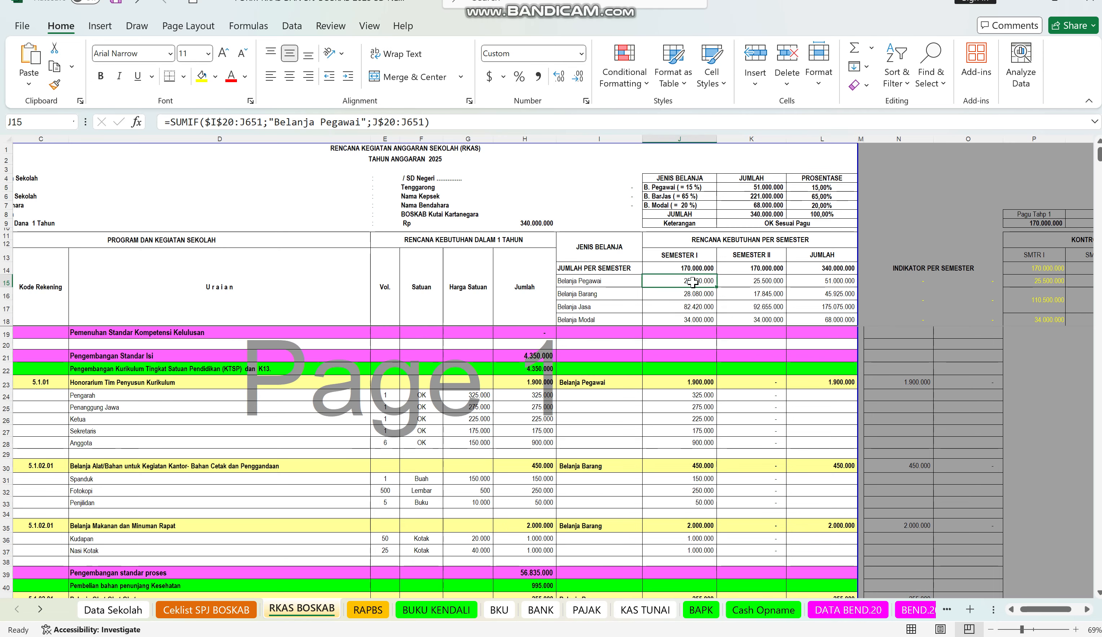
double_click(749, 284)
key(Escape)
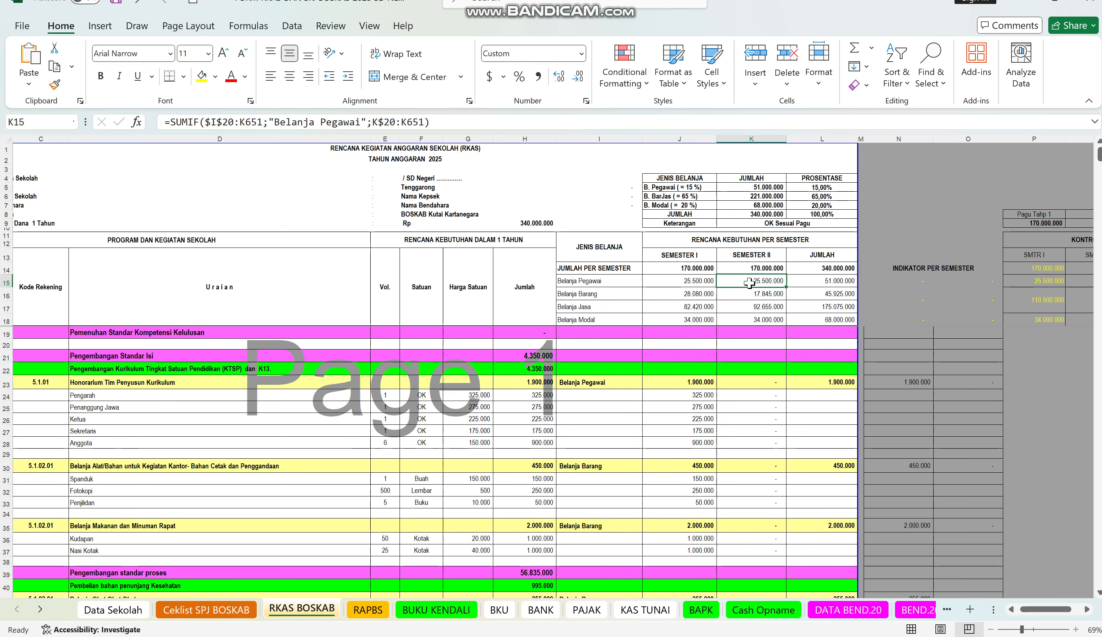
click(898, 281)
double_click(899, 281)
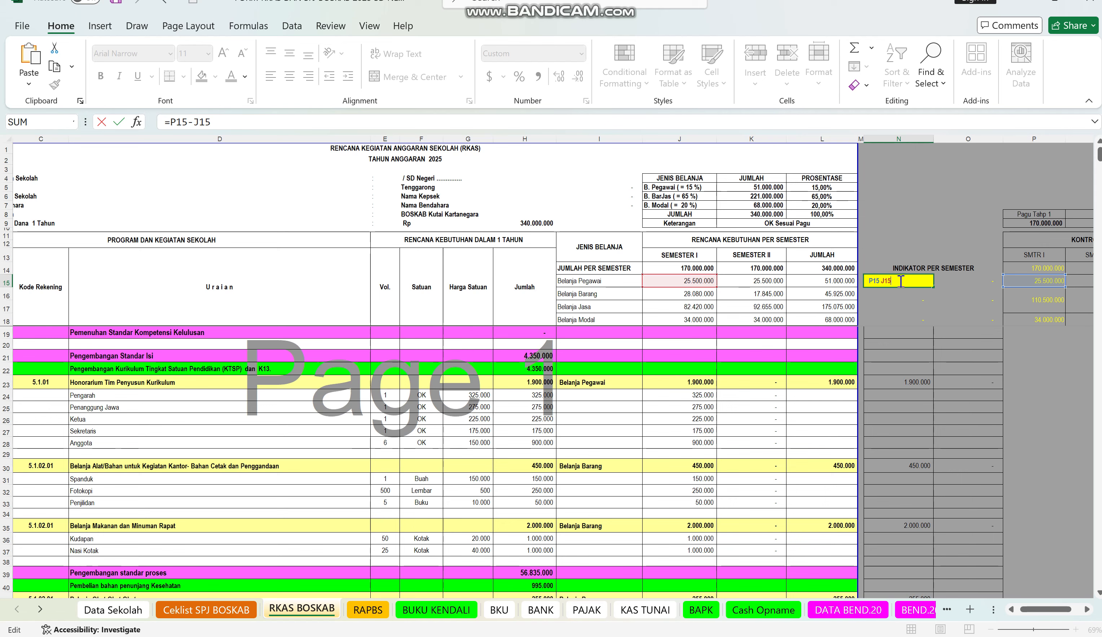
key(Escape)
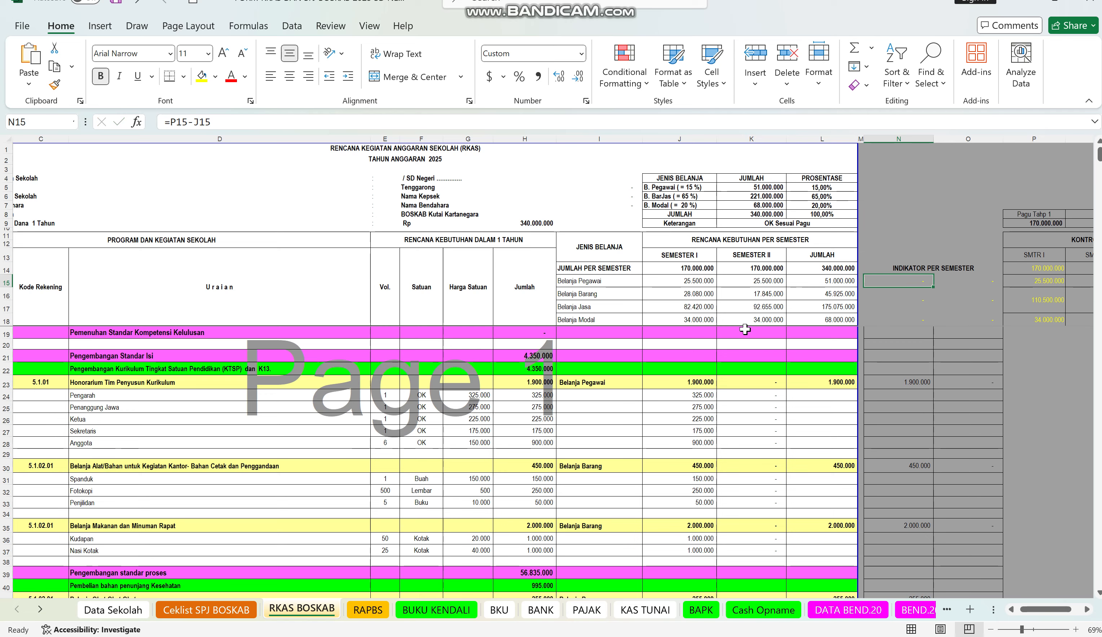
Check the Semester I Belanja Barang cell and the semester and total formulas in the Honorarium Tim Penyusun Kurikulum row
double_click(704, 294)
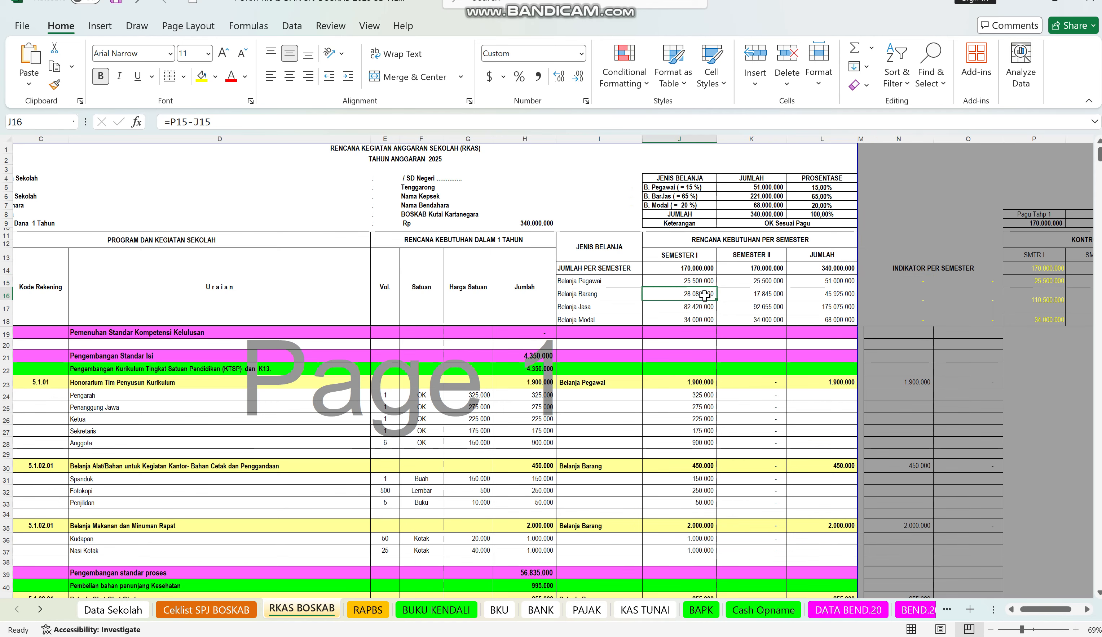
double_click(705, 382)
key(Escape)
double_click(738, 383)
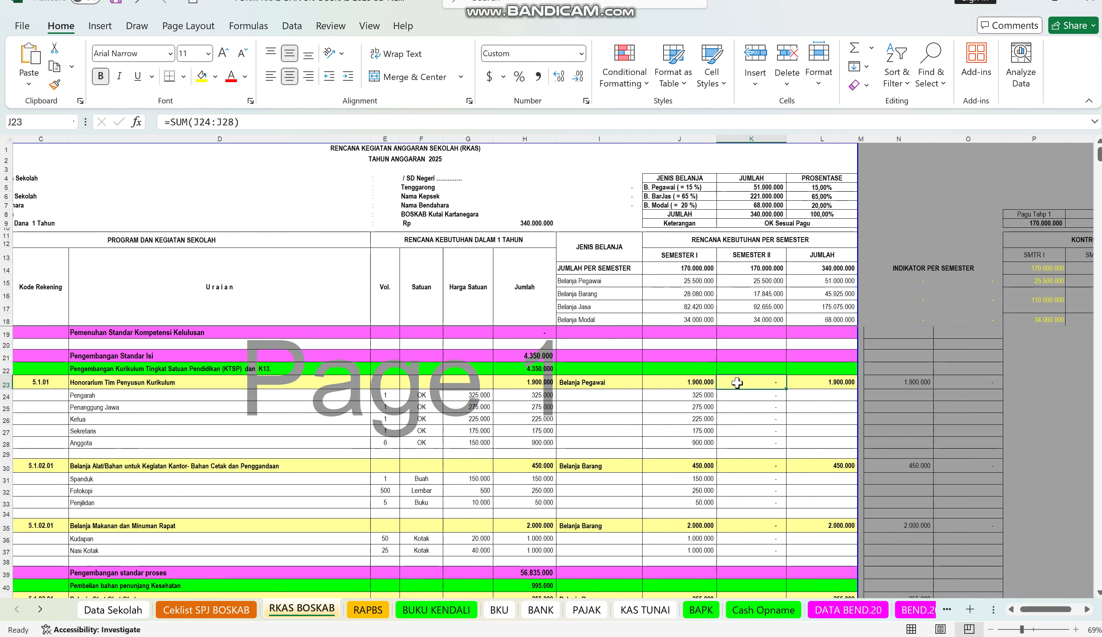
key(Escape)
double_click(803, 384)
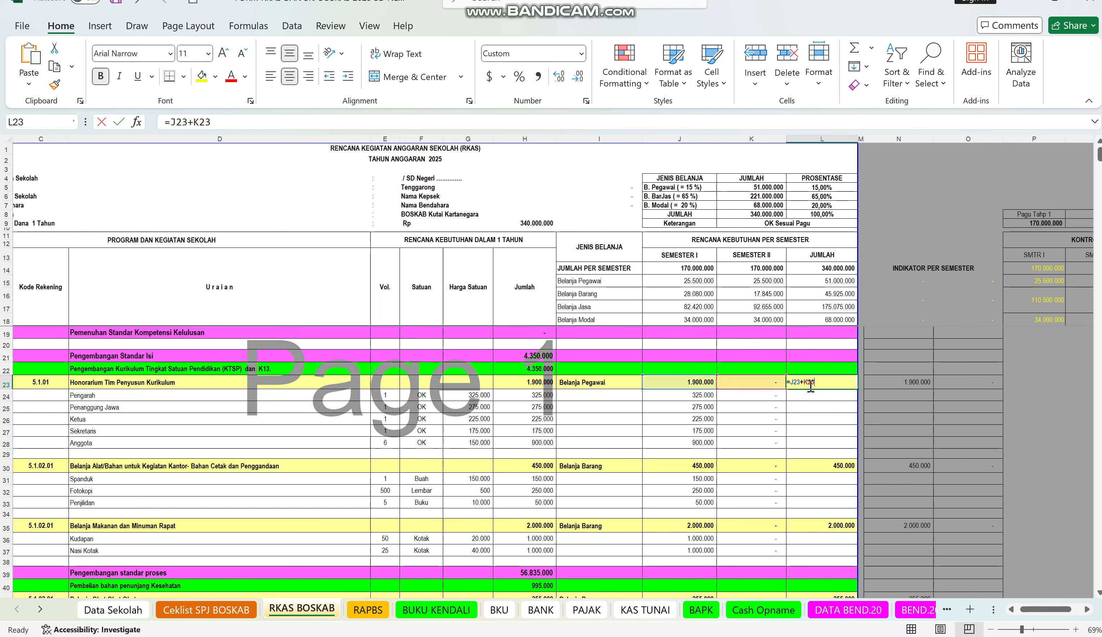
key(Escape)
Compare the Belanja Pegawai indicator formulas in N15 and O15 with the Semester II amount in K15
double_click(904, 283)
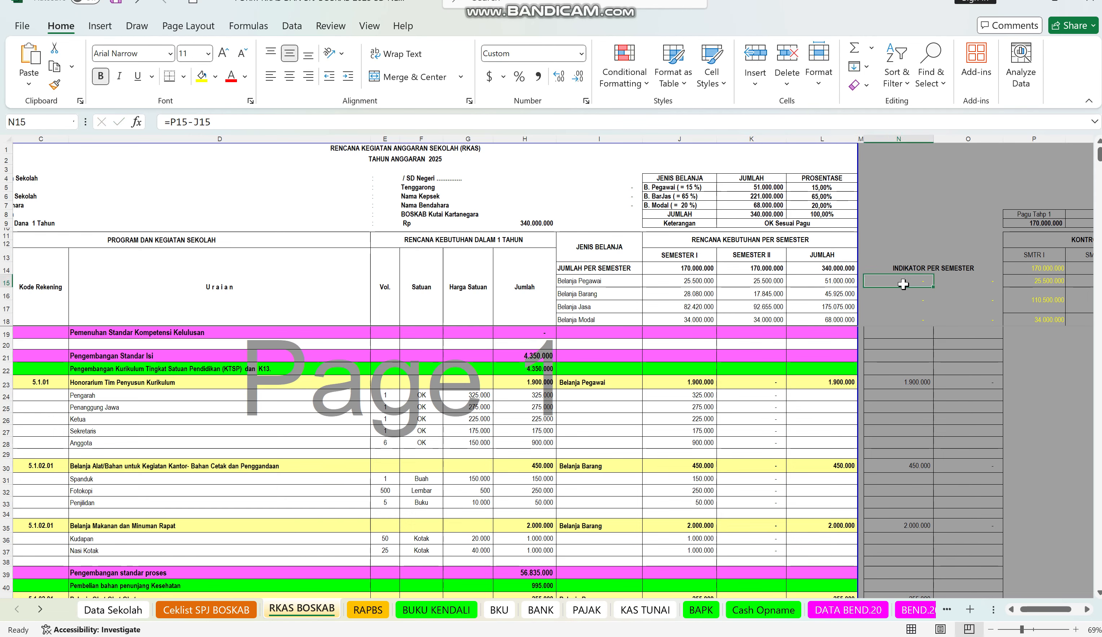
key(Escape)
click(951, 280)
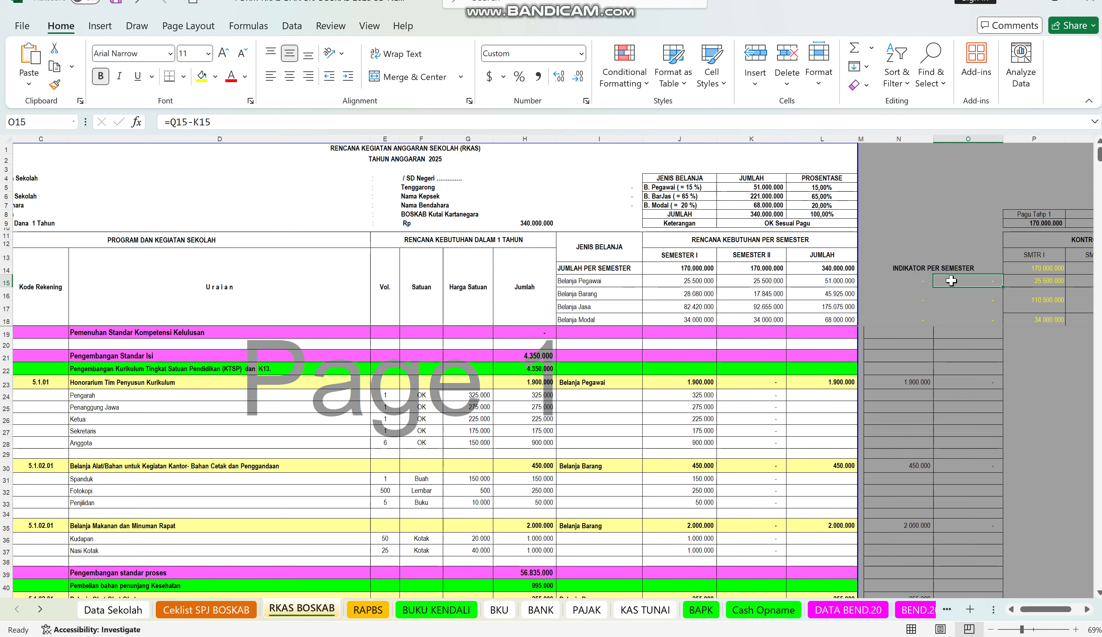
click(744, 280)
click(902, 283)
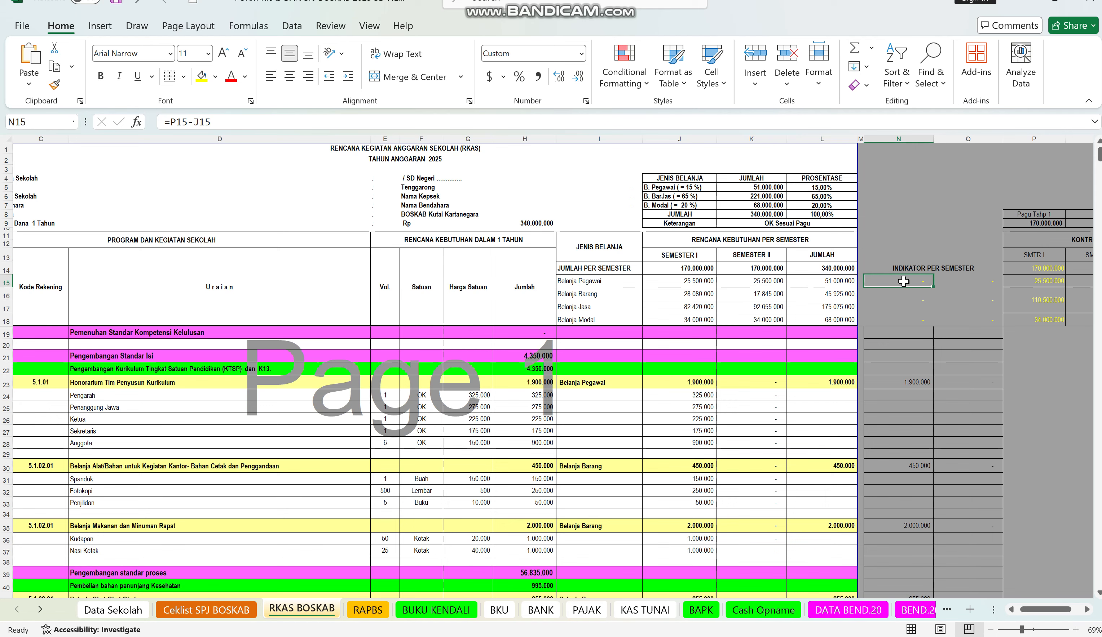
click(956, 284)
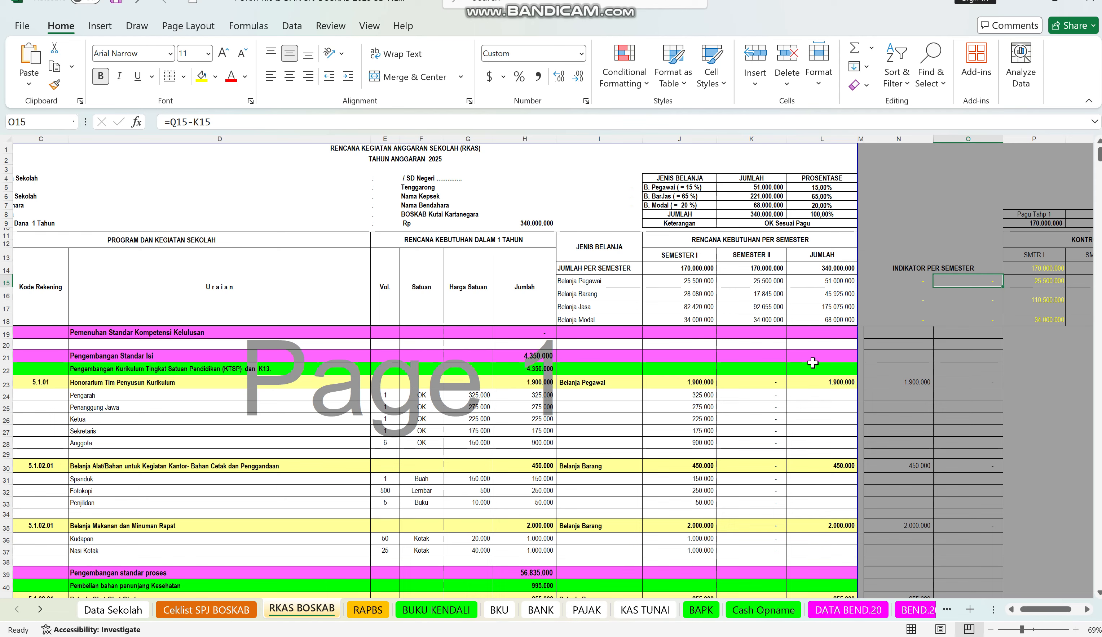
Examine the budget hierarchy through the standard rows 19 and 21, the activity row 22 and the account code row 23
click(318, 394)
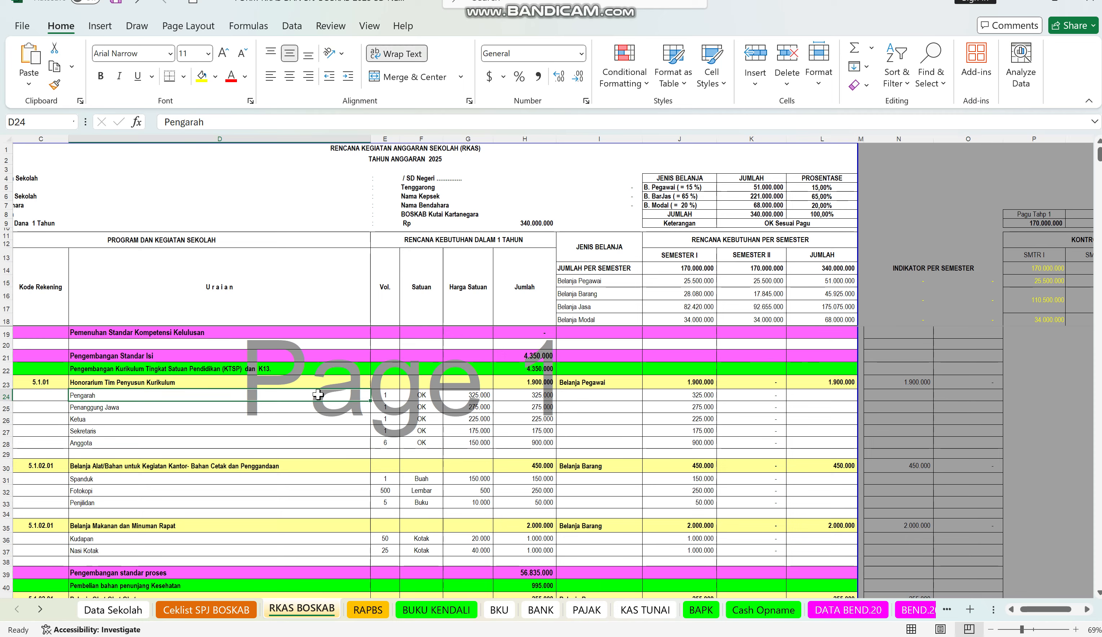
scroll(318, 394, left, 1)
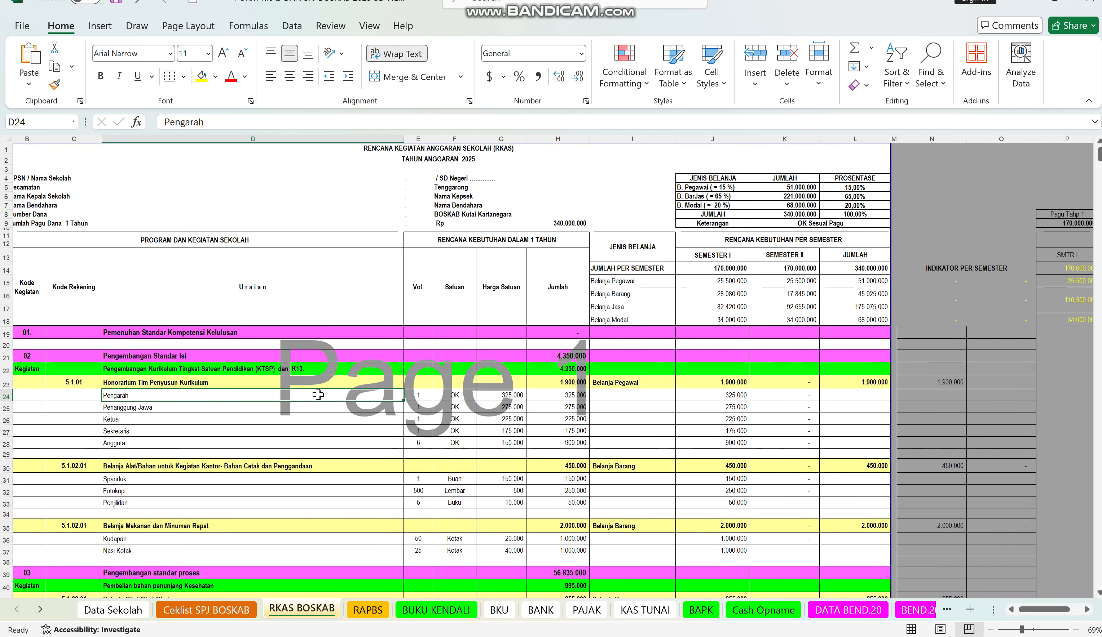
click(6, 331)
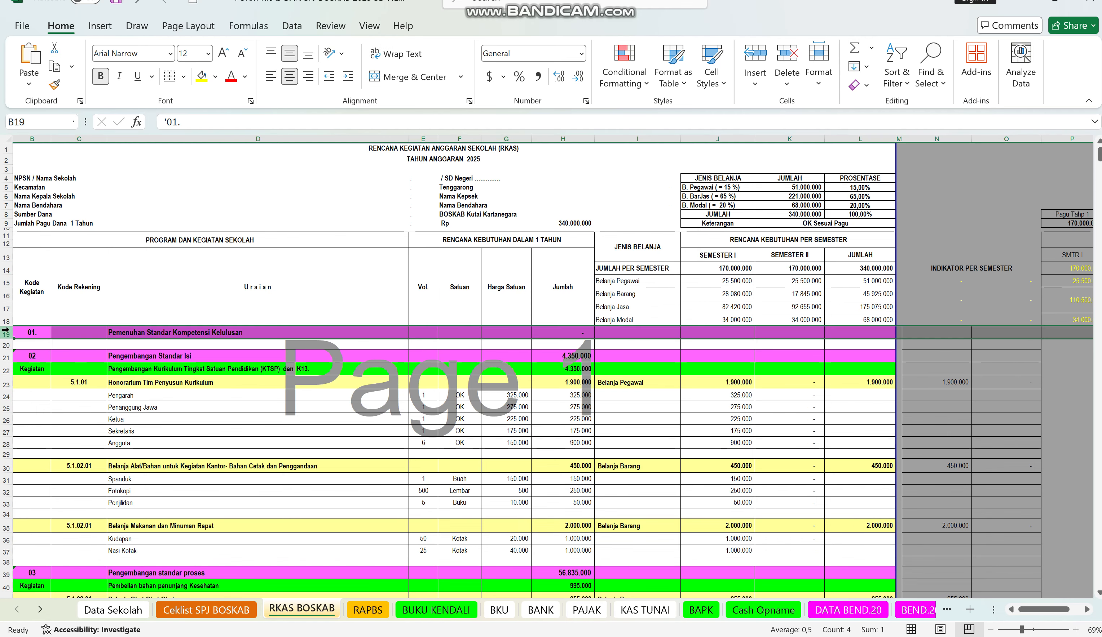
click(4, 369)
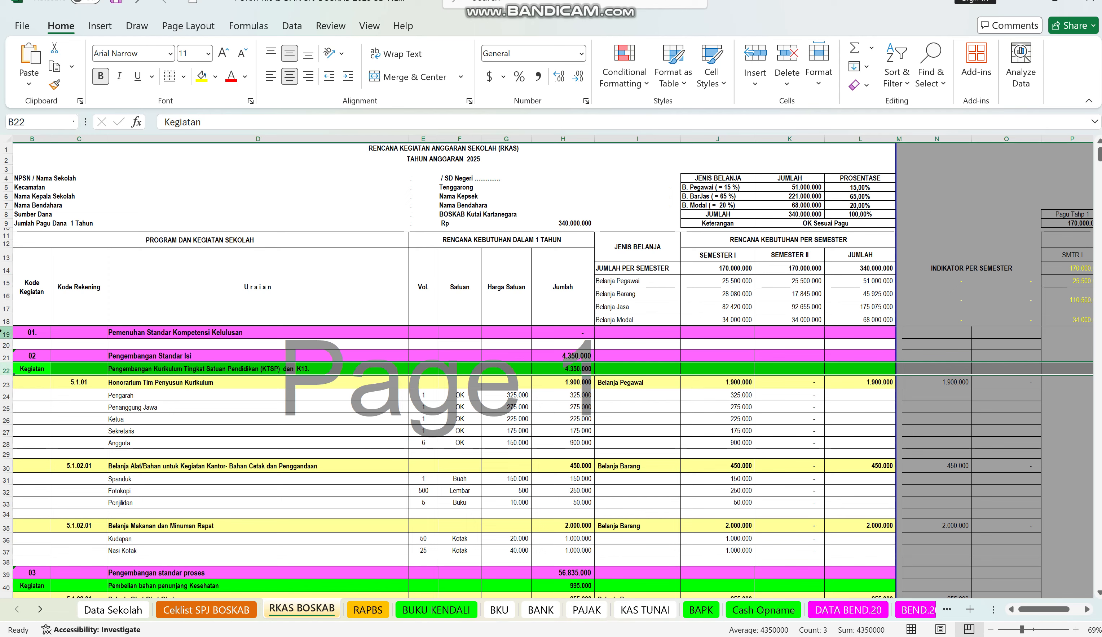
click(4, 333)
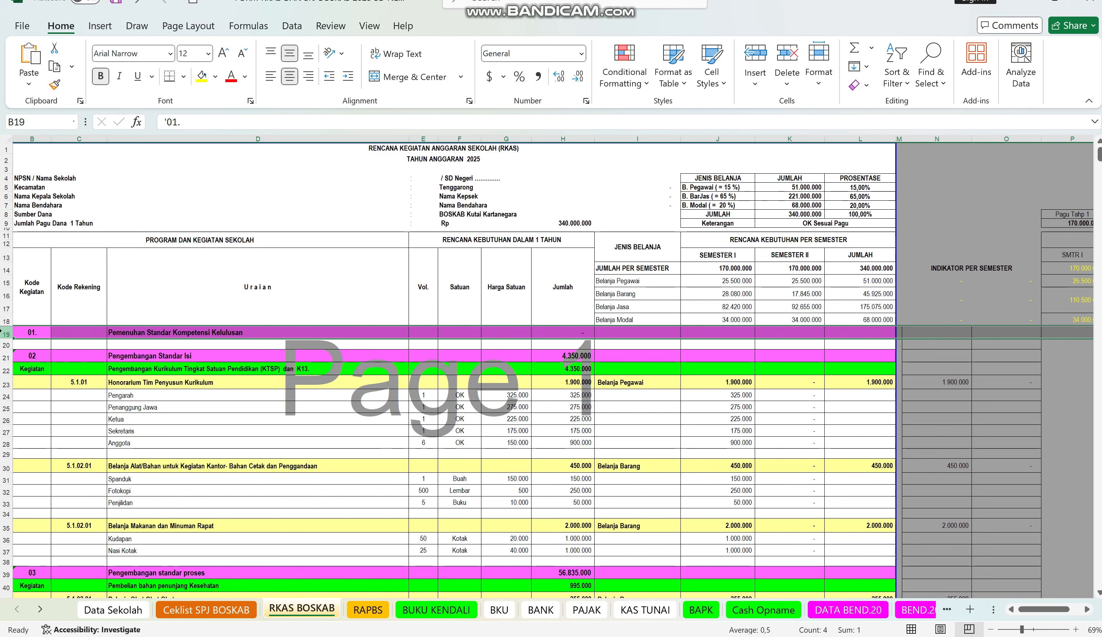
click(2, 356)
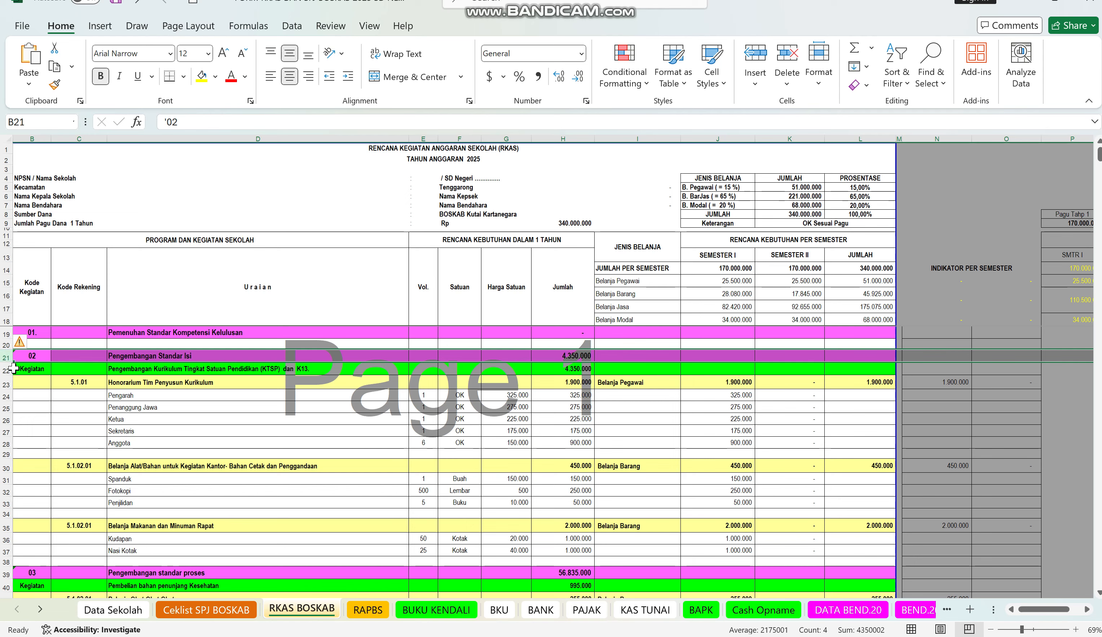
click(6, 369)
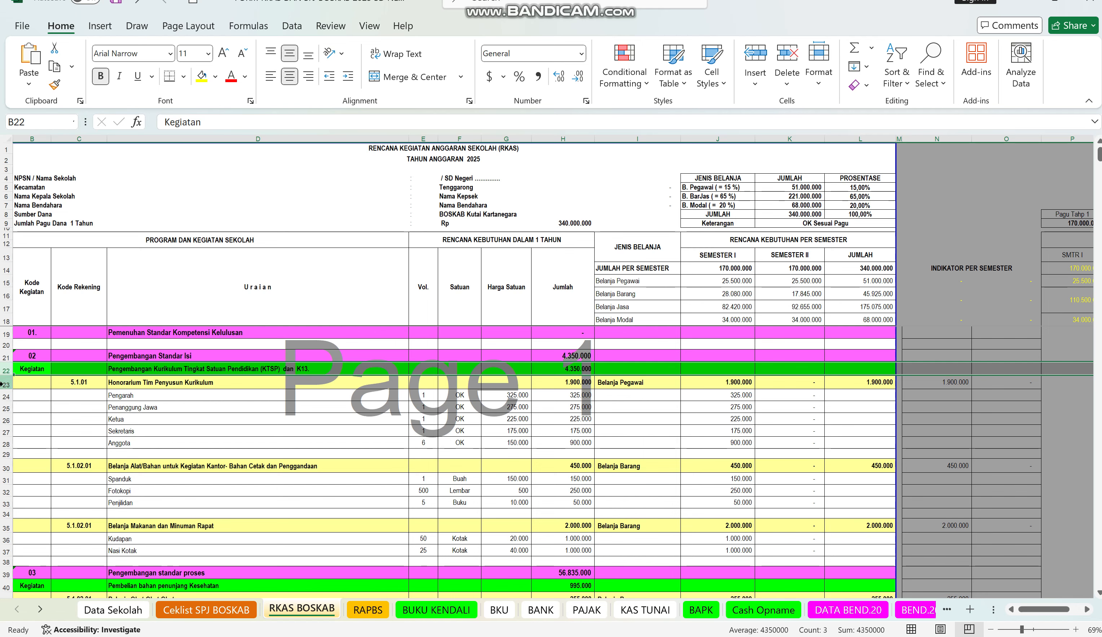
click(3, 384)
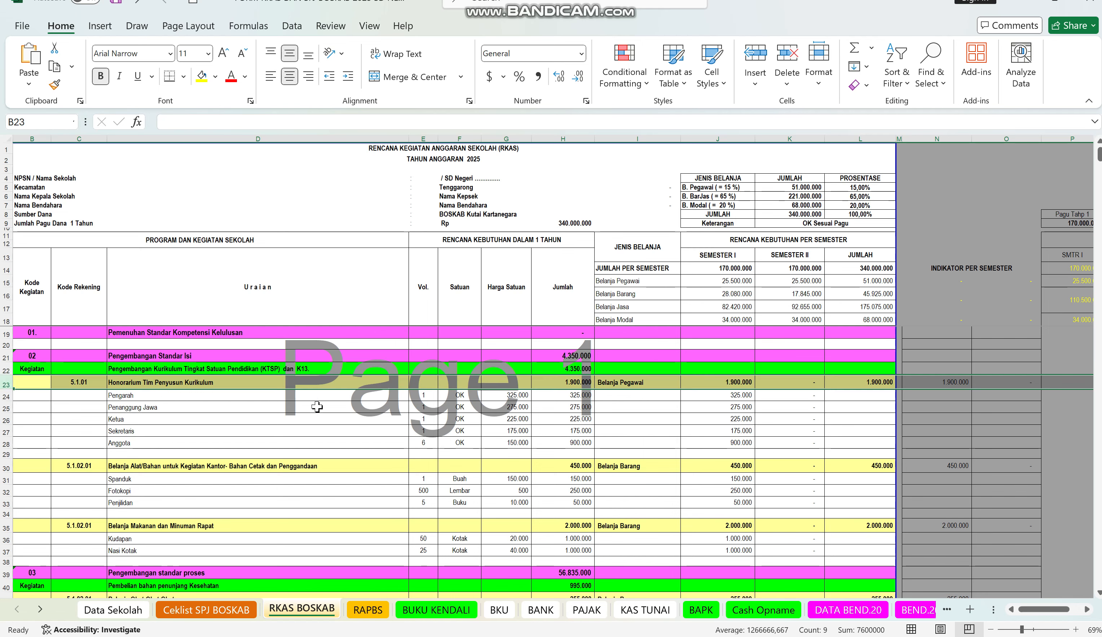
Clear the Vol. values of the five honorarium items from Pengarah to Anggota in E24:E28
drag(418, 396, 416, 437)
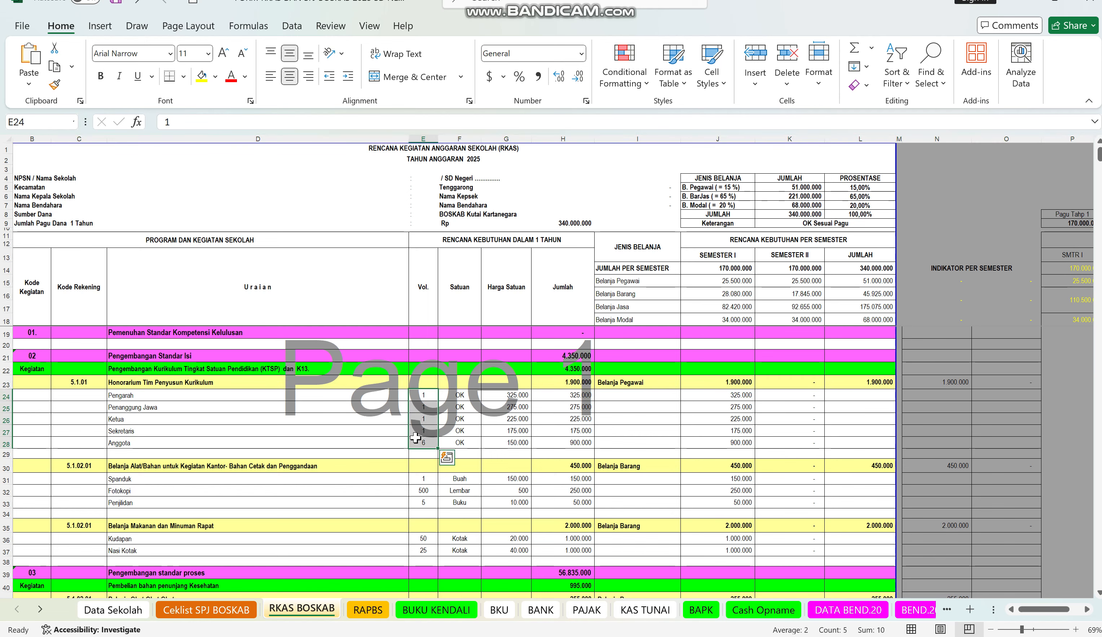
key(Delete)
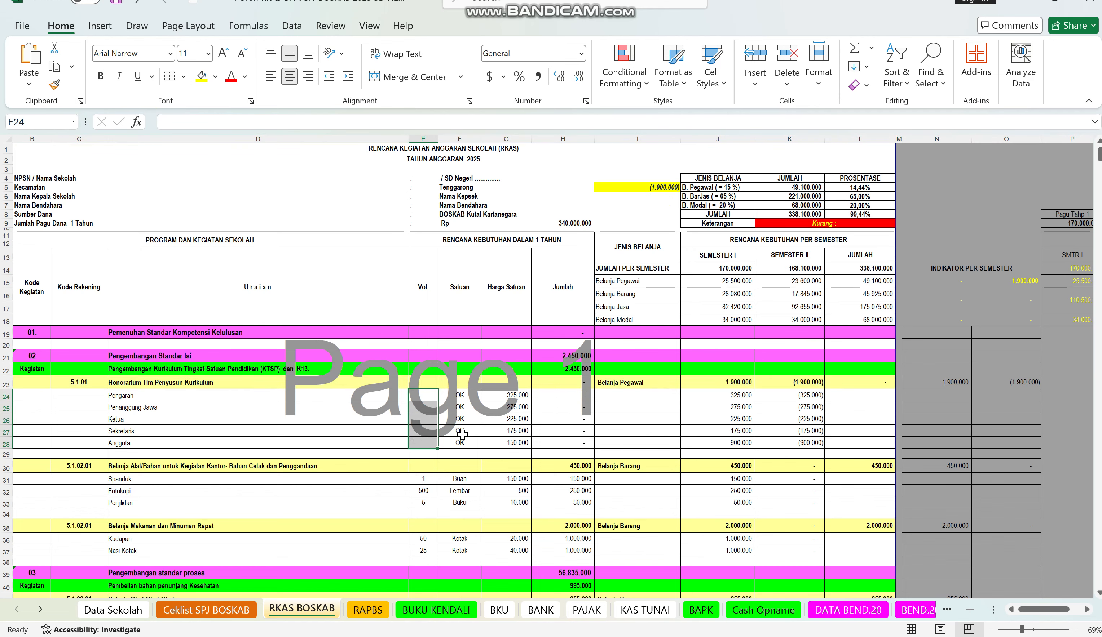
click(510, 400)
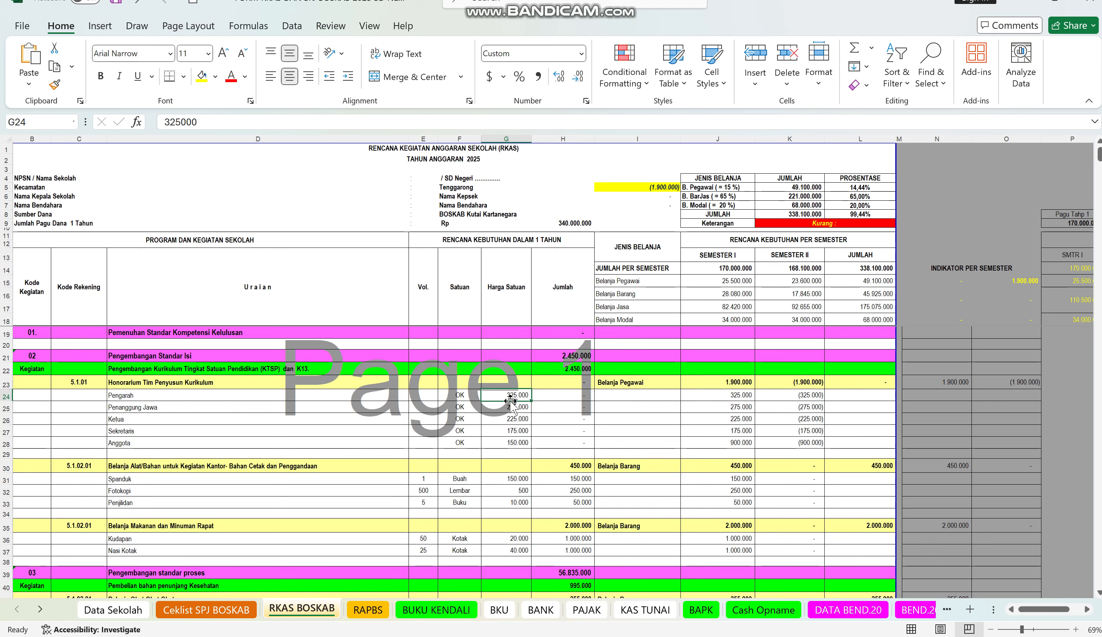
click(421, 406)
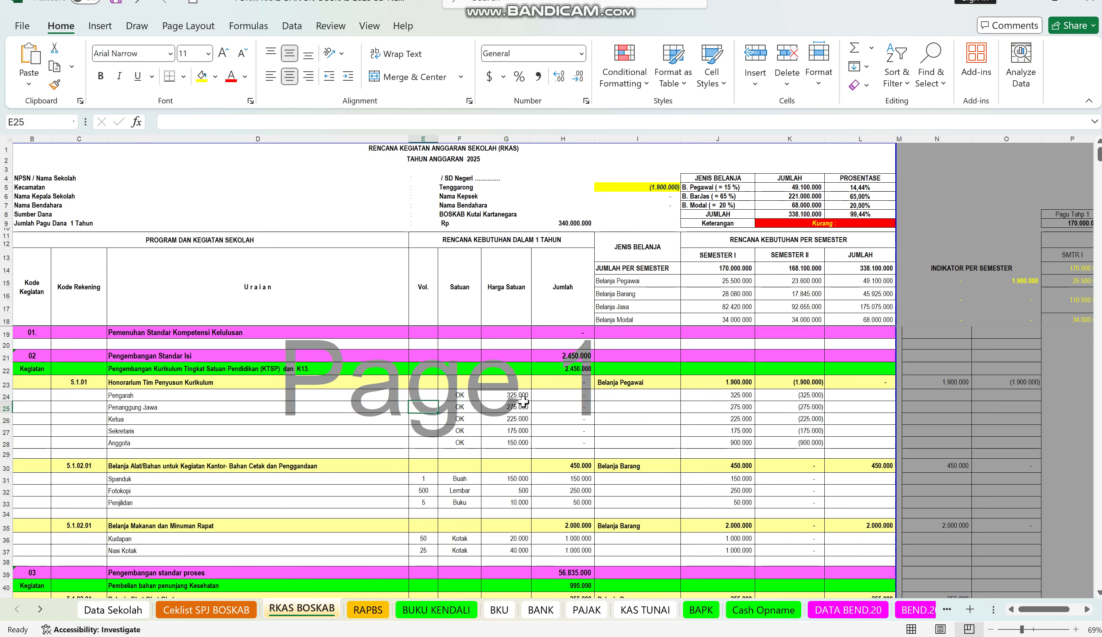
Clear the Semester I amounts of the five honorarium items in J24:J28
click(718, 392)
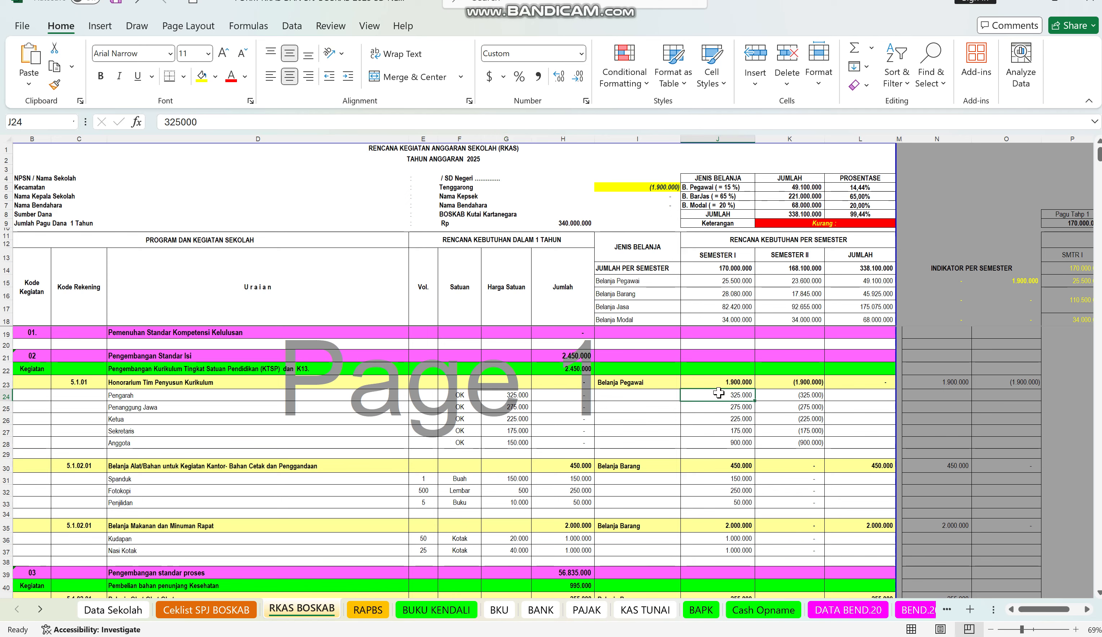
drag(716, 394, 714, 443)
key(Delete)
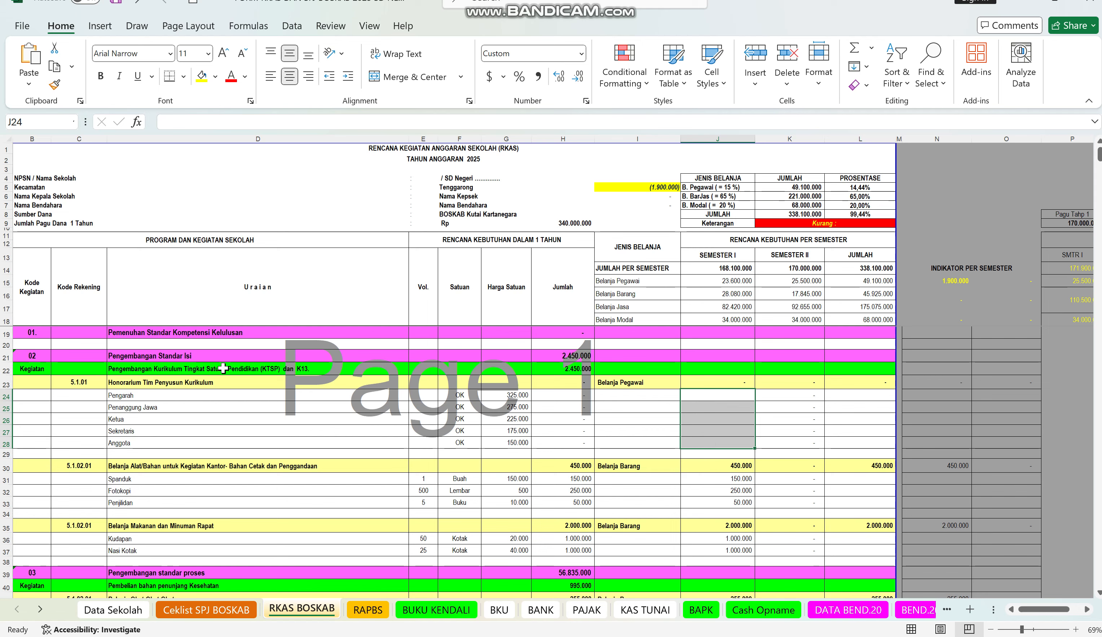
Review the emptied honorarium block in rows 23 to 28, including its volume and Semester I cells
drag(15, 384, 5, 443)
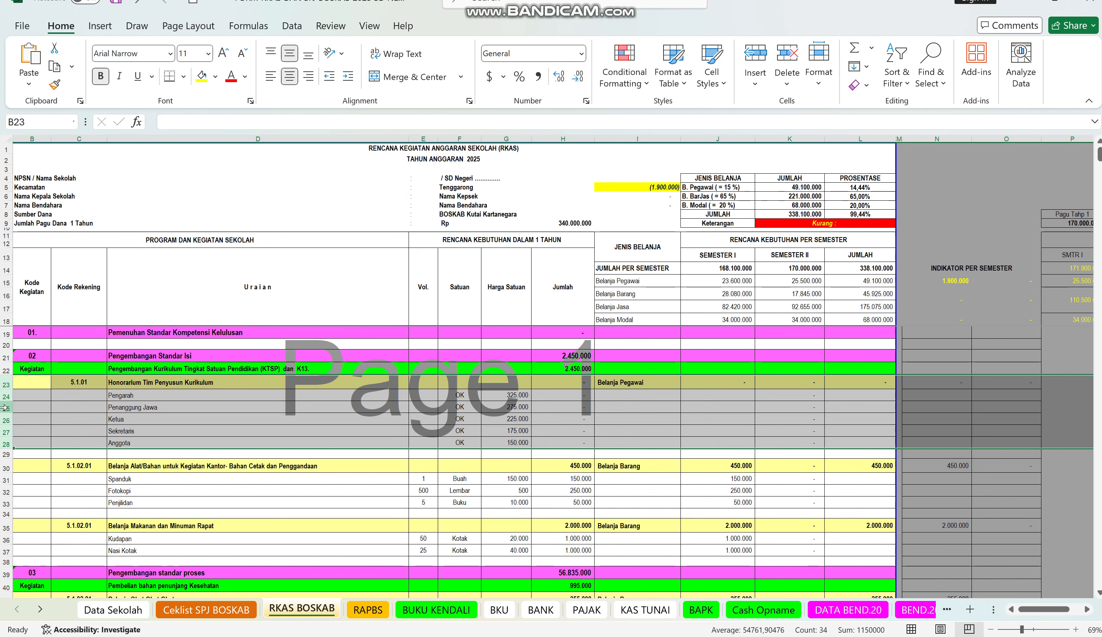
click(422, 407)
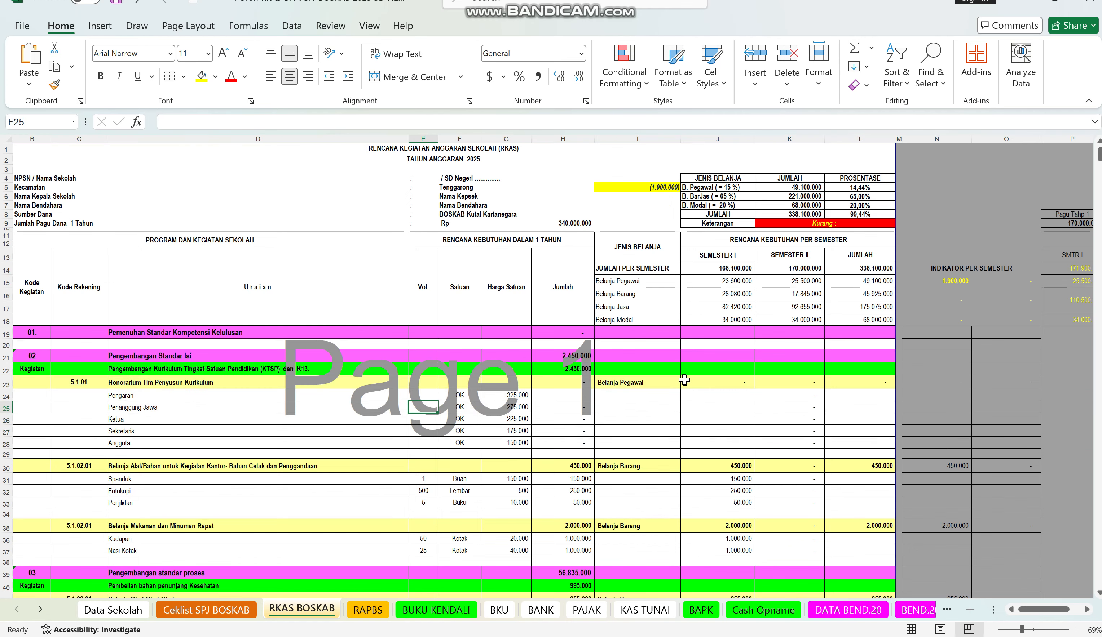
drag(715, 394, 711, 443)
click(256, 408)
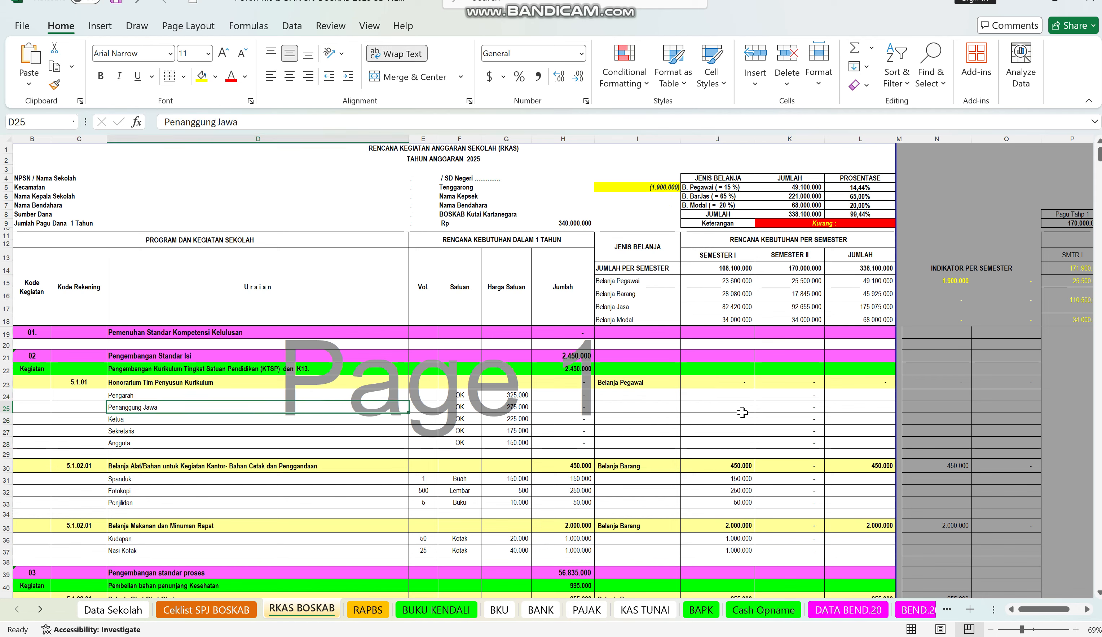
Hide the emptied honorarium rows 23 to 29 and check the staff spending difference in I5
click(4, 382)
drag(4, 382, 2, 452)
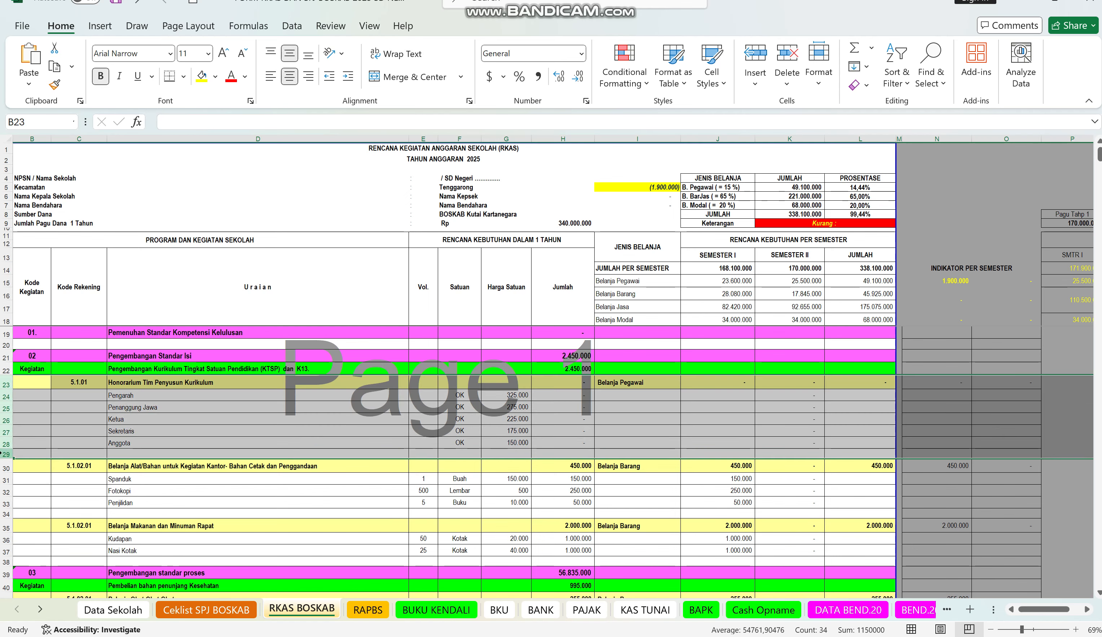
click(4, 453)
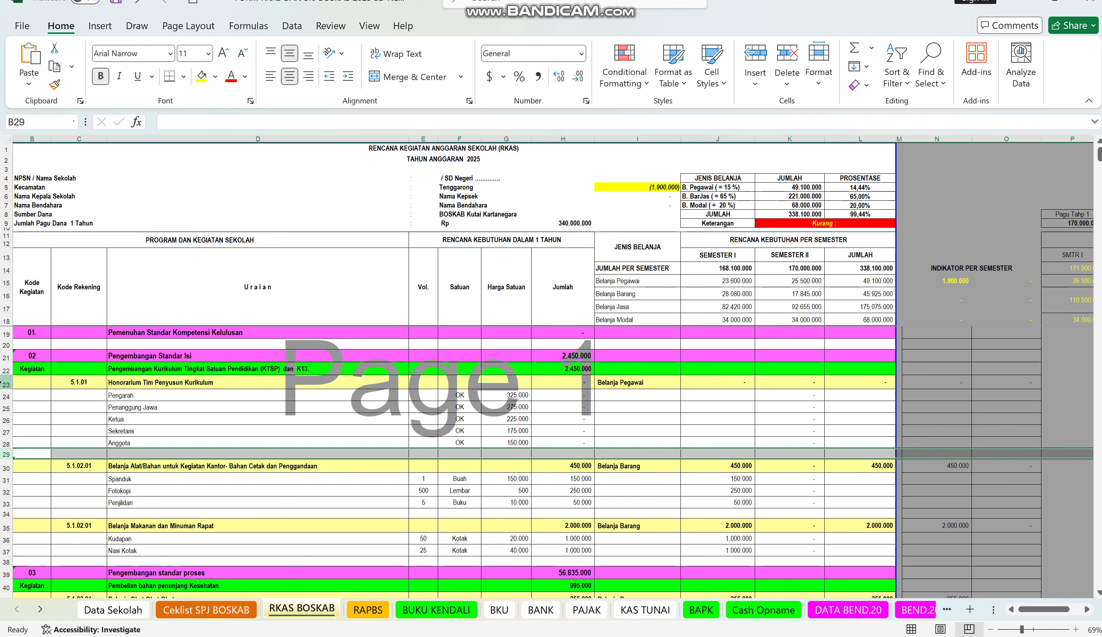
click(4, 383)
drag(4, 382, 5, 451)
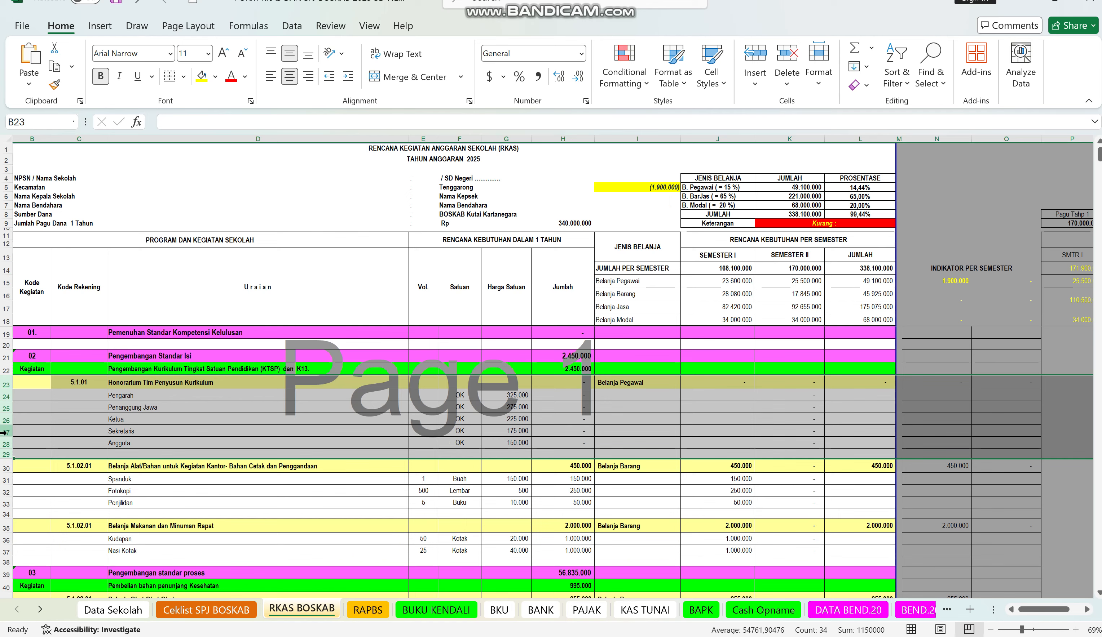
right_click(4, 432)
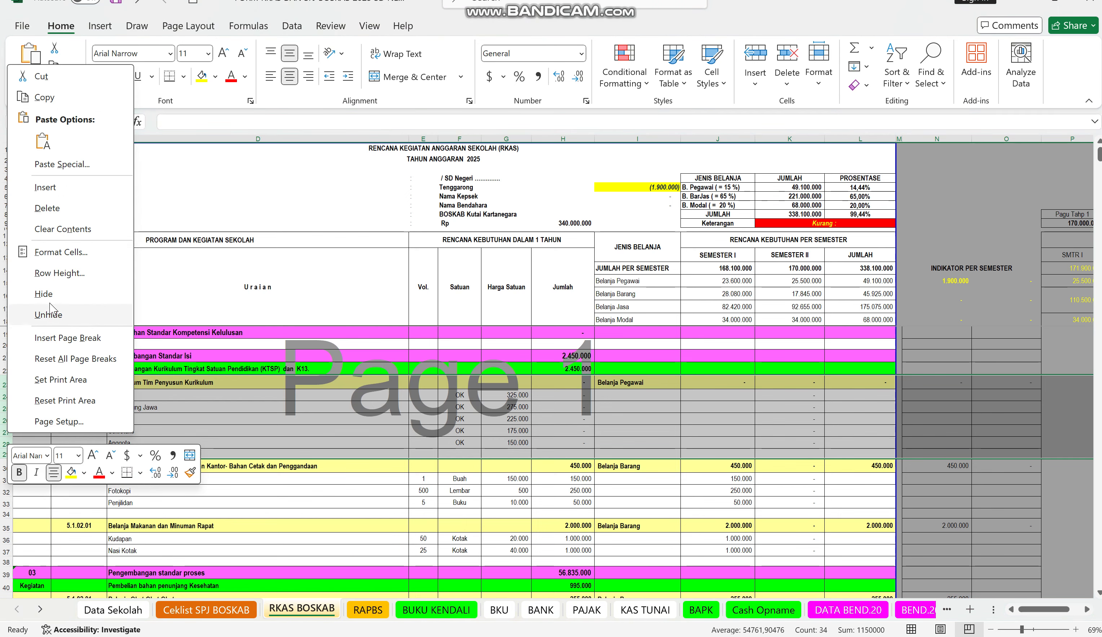
click(27, 293)
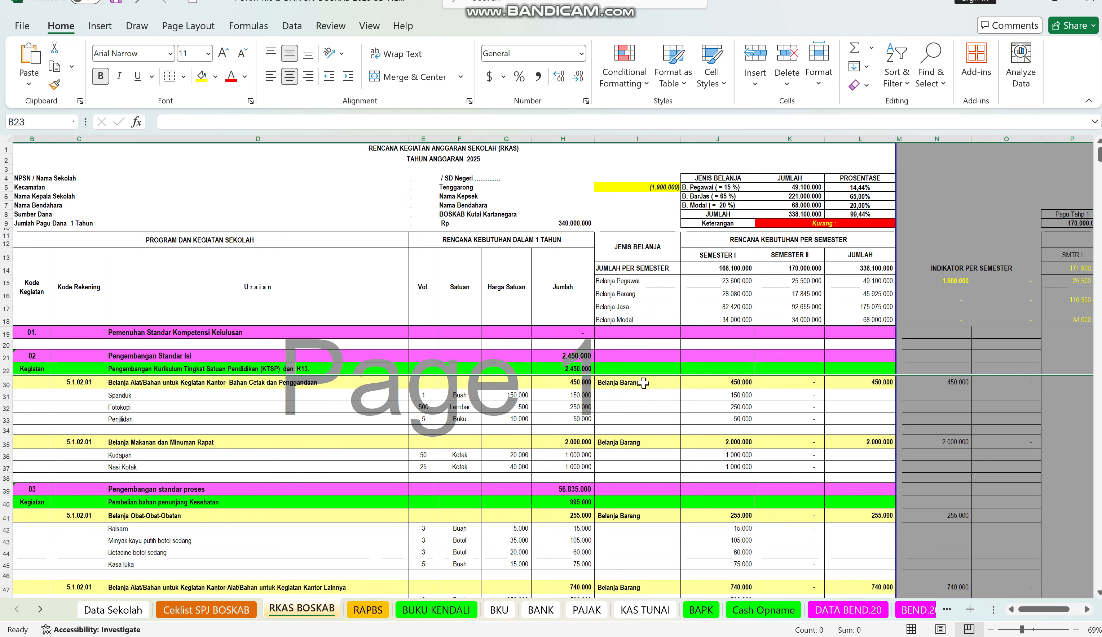
click(672, 187)
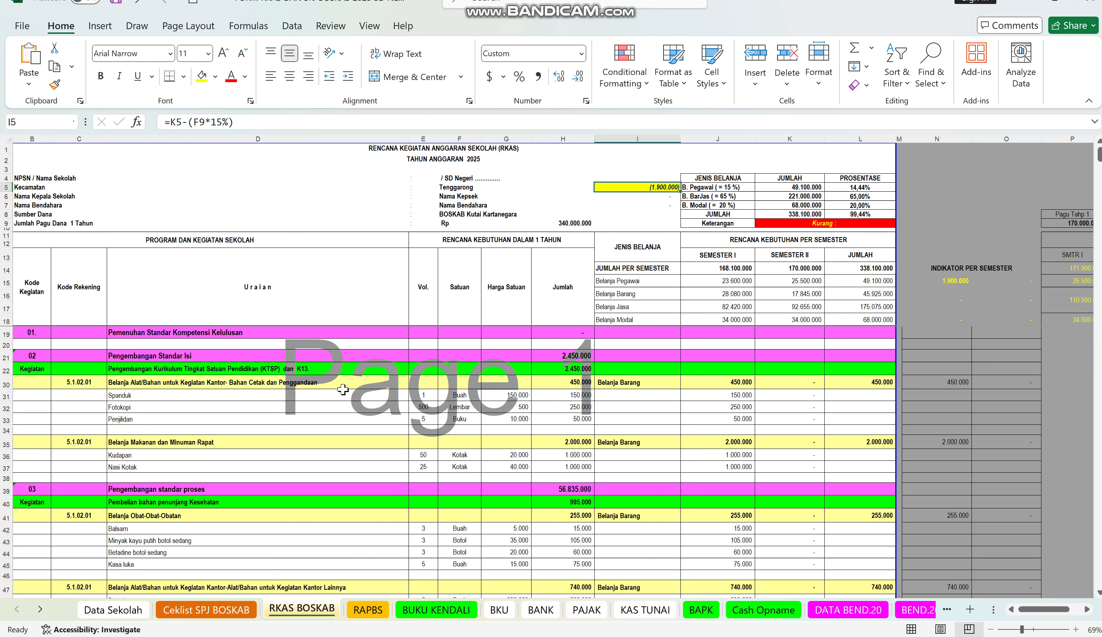
Undo the hiding of rows 23 to 29 and the clearing of J24:J28 and E24:E28
key(ctrl+z)
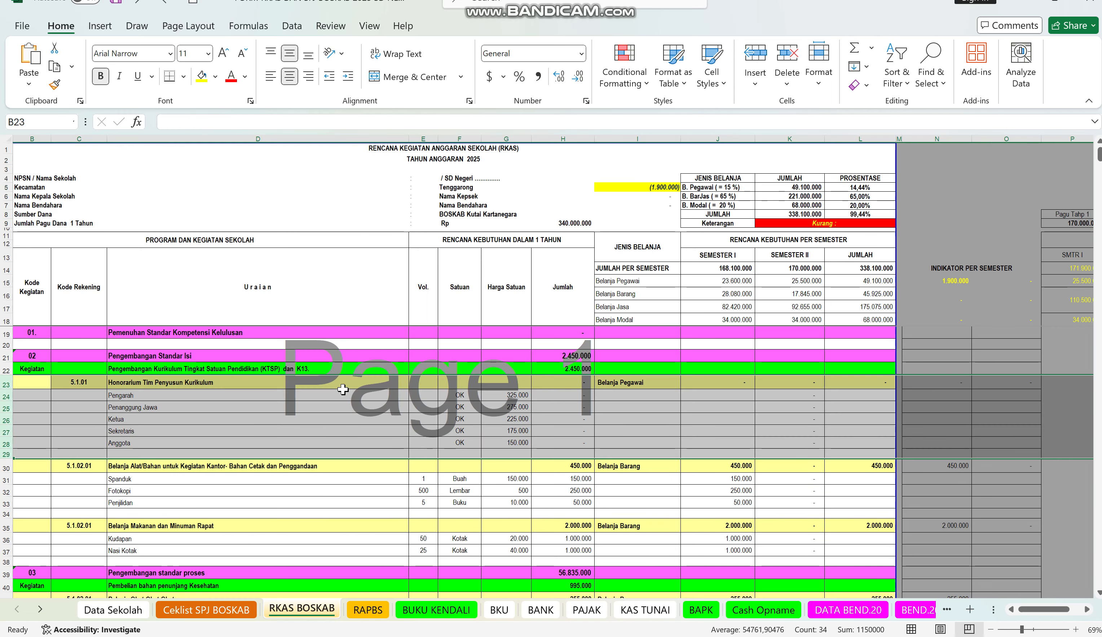
key(ctrl+z)
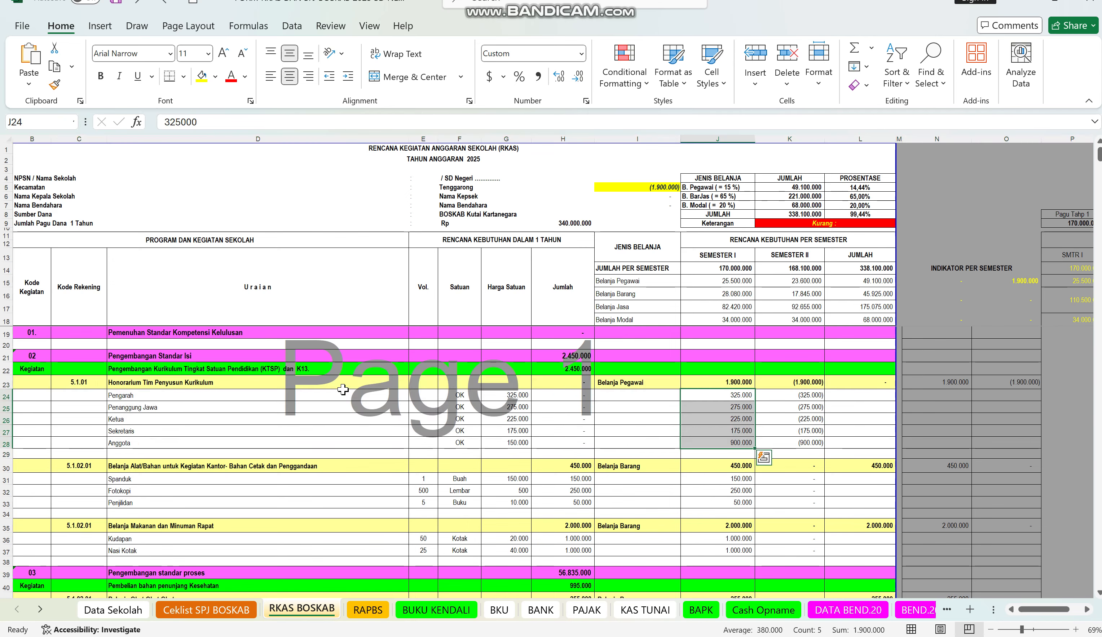
key(ctrl+z)
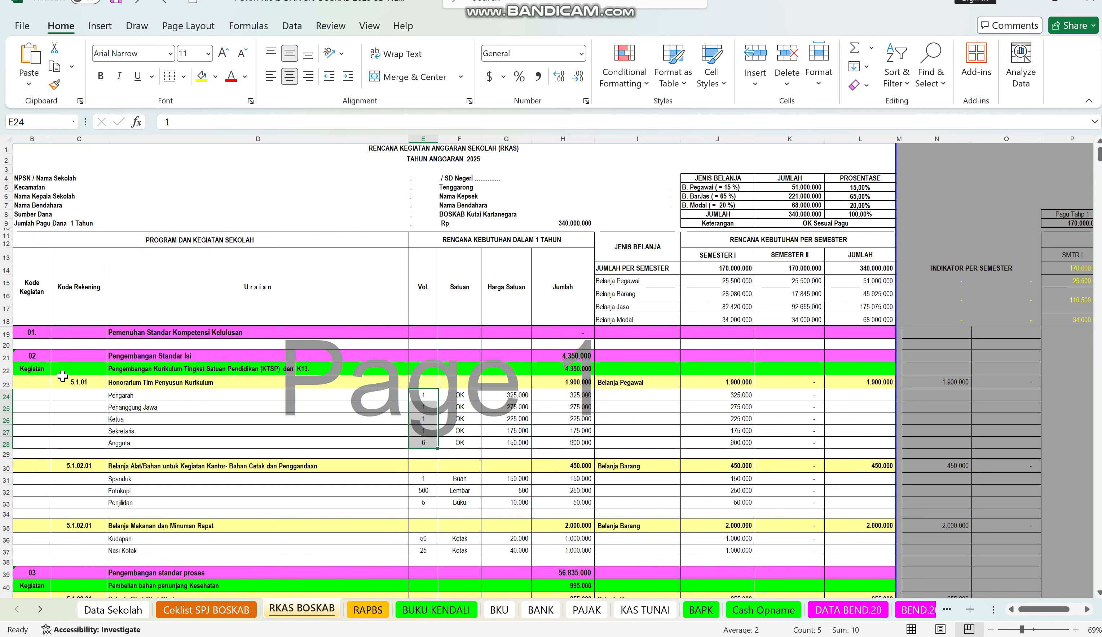
Try deleting the honorarium rows 23 to 28 from the budget sheet
drag(5, 382, 3, 441)
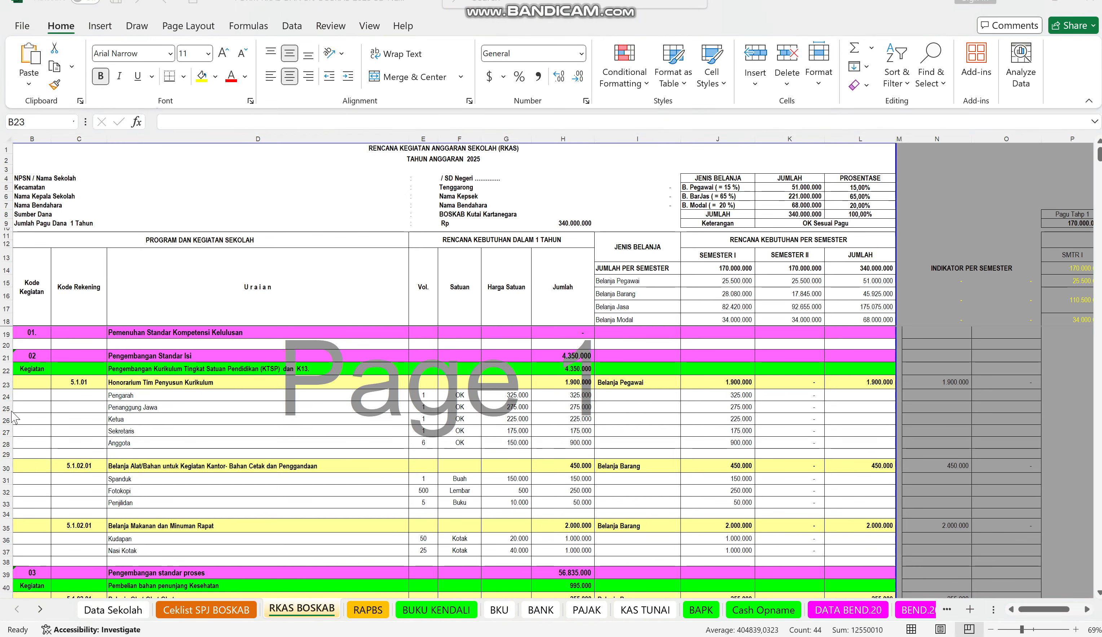
right_click(5, 385)
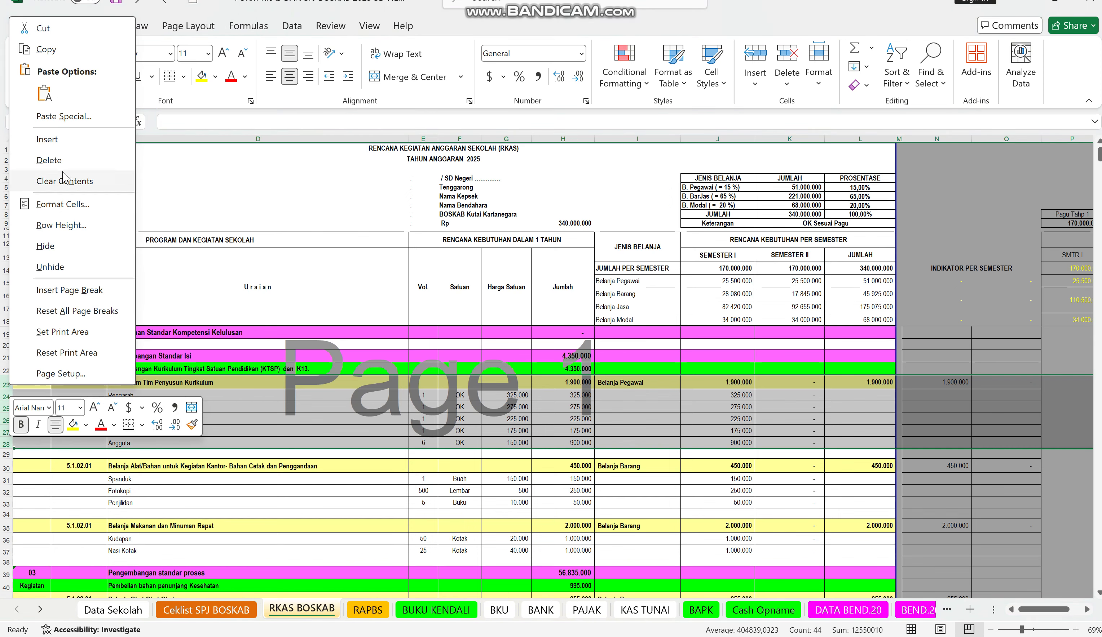
click(49, 160)
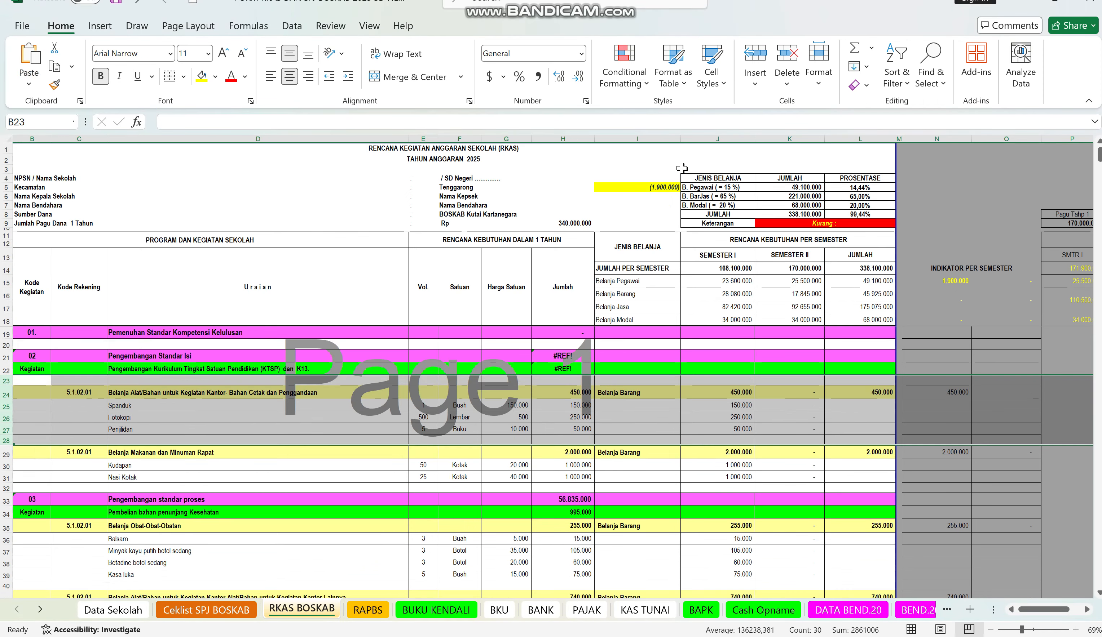
Inspect the formulas in H22 and I5, and undo the deletion of the honorarium rows
click(567, 371)
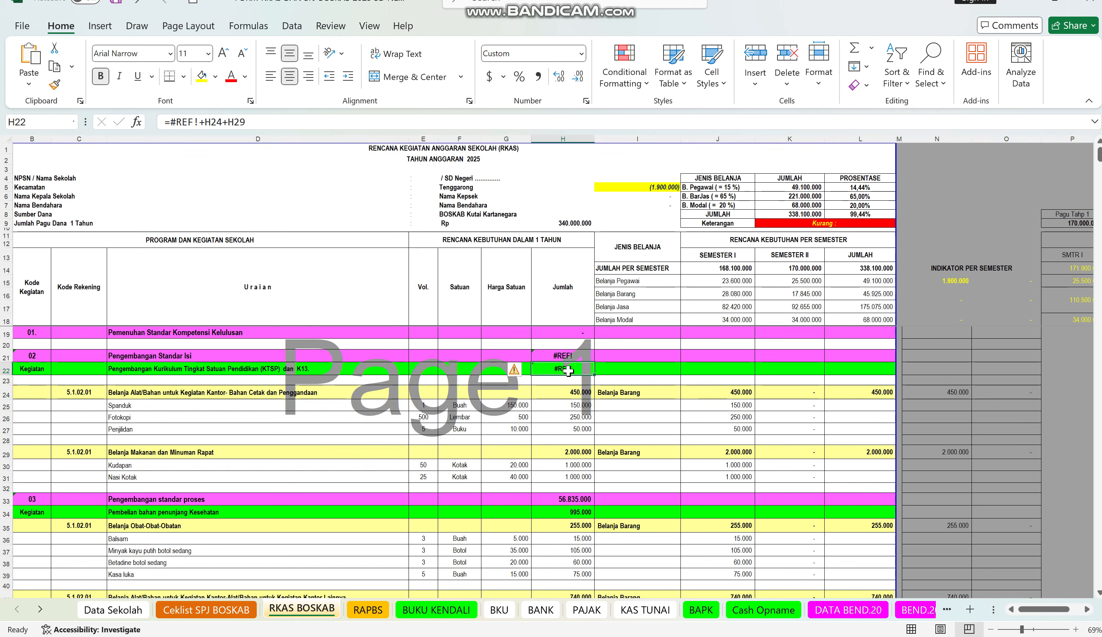
click(671, 188)
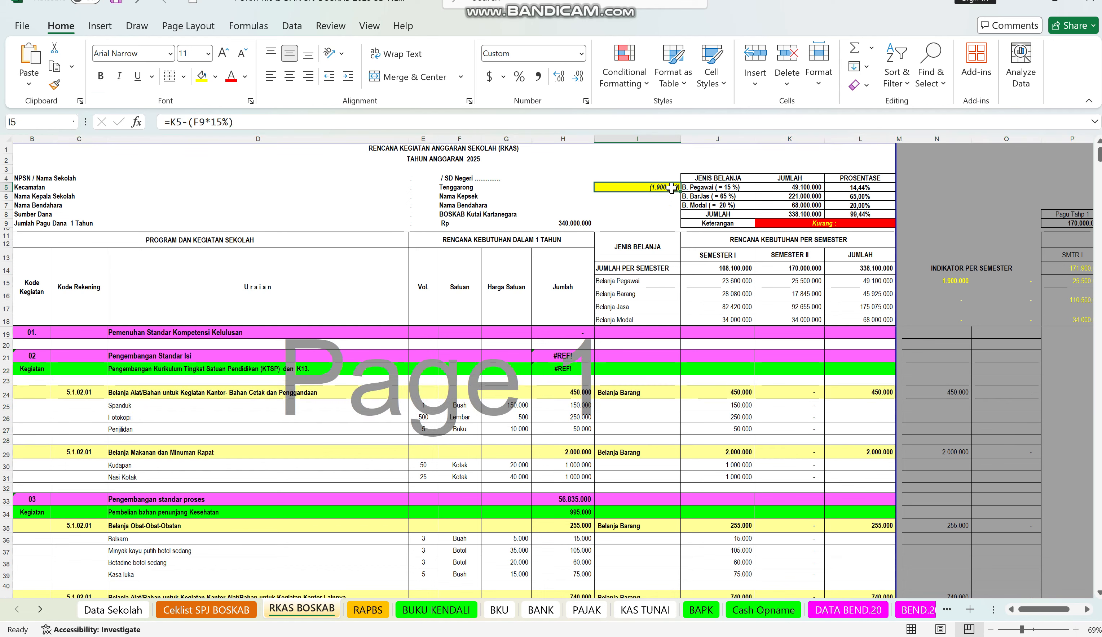
click(570, 368)
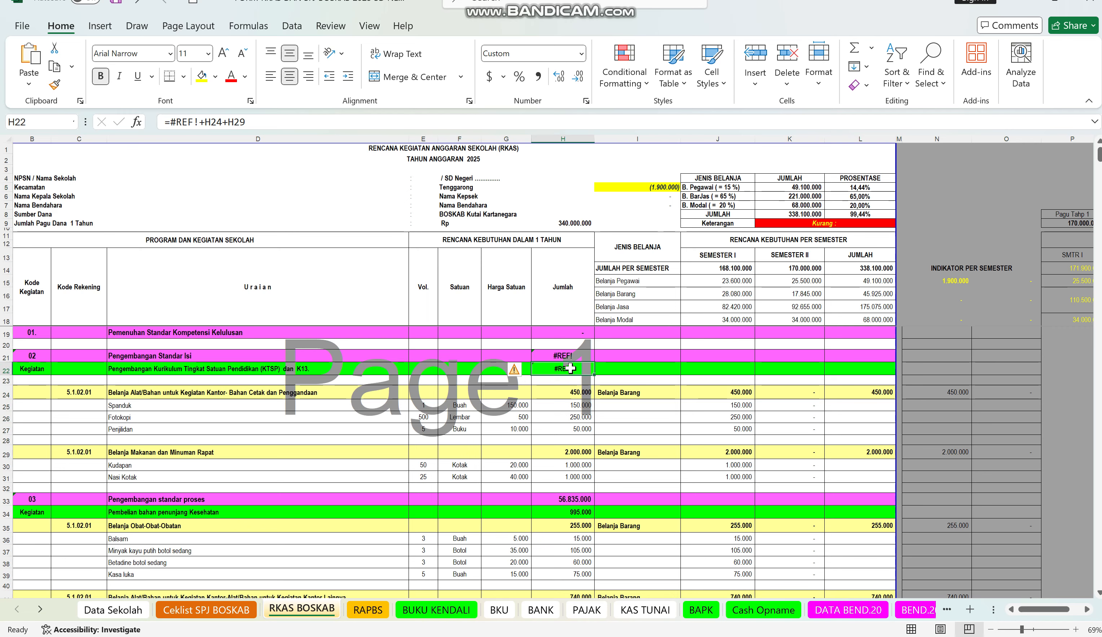
key(ctrl+z)
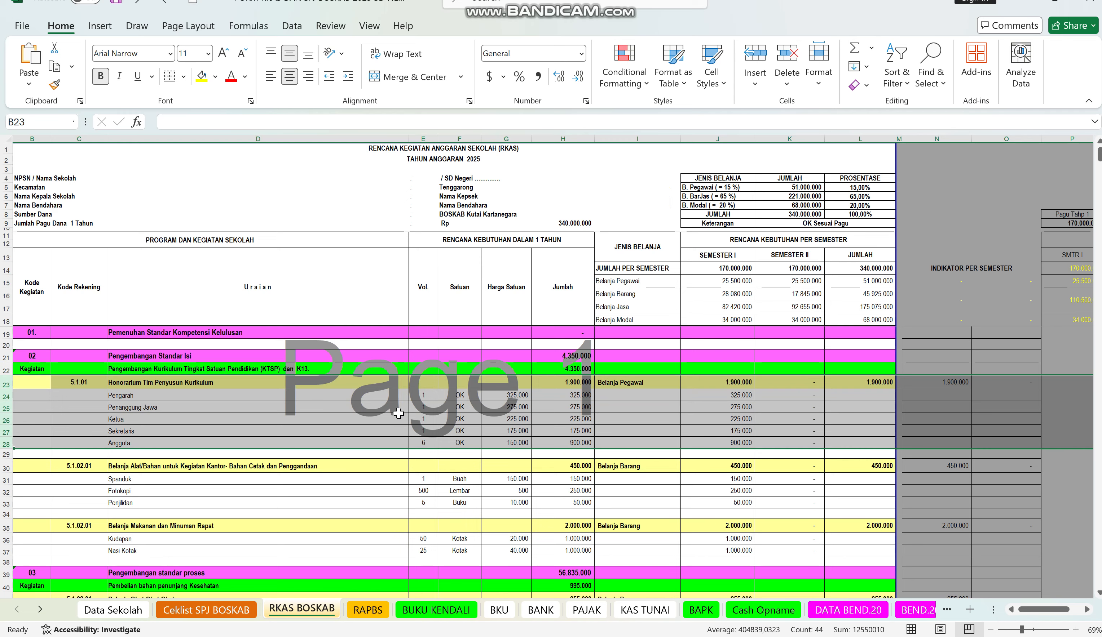
click(434, 408)
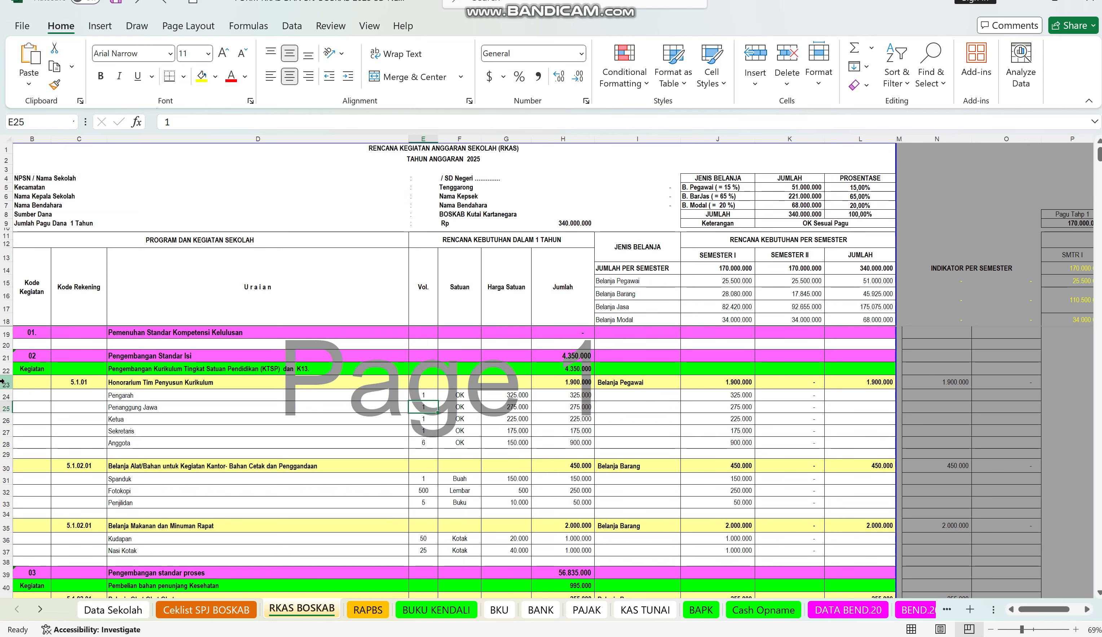
Hide the honorarium rows 23 to 29 with their volumes and Semester I amounts still filled in
drag(5, 382, 3, 453)
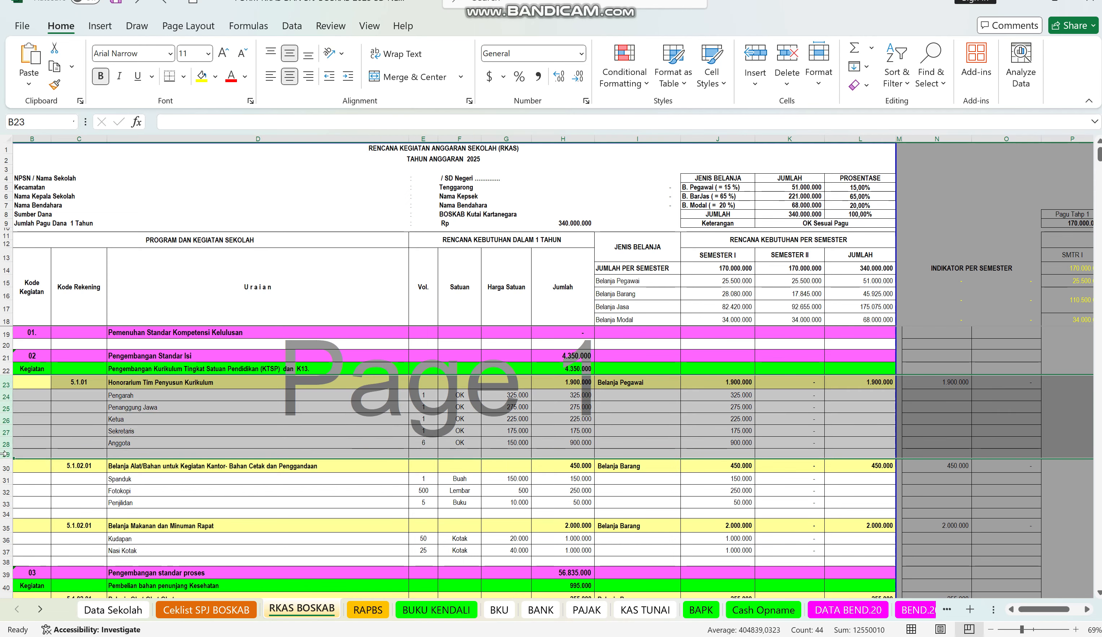
right_click(4, 437)
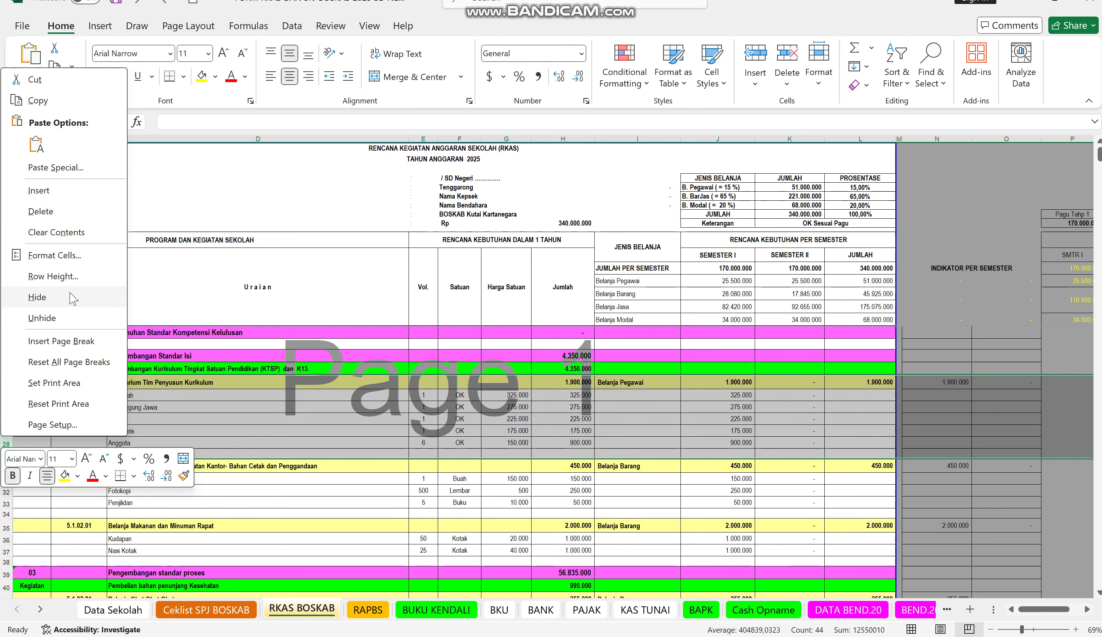
click(37, 297)
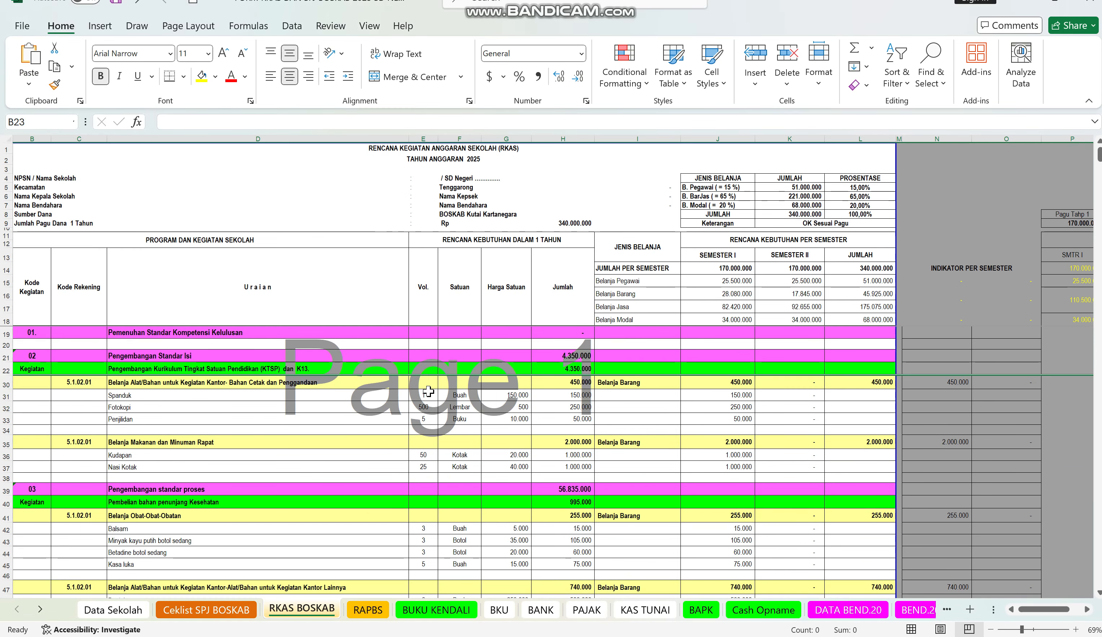
Check the difference formula in I7 and the Fotokopi amount in J32, and undo the hiding of the honorarium rows
click(673, 206)
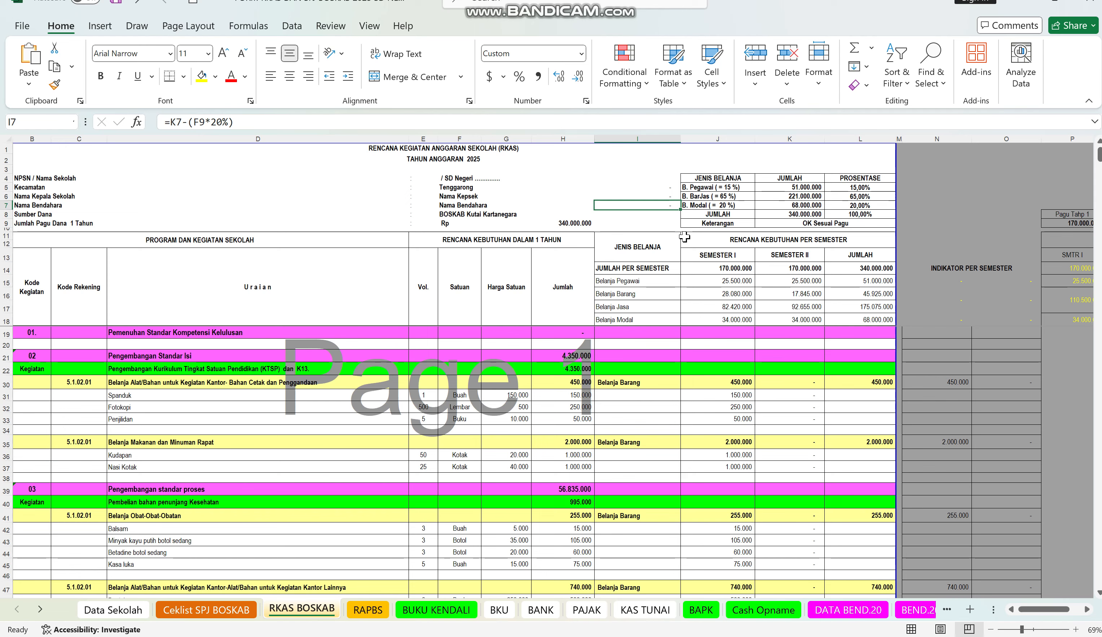
click(738, 407)
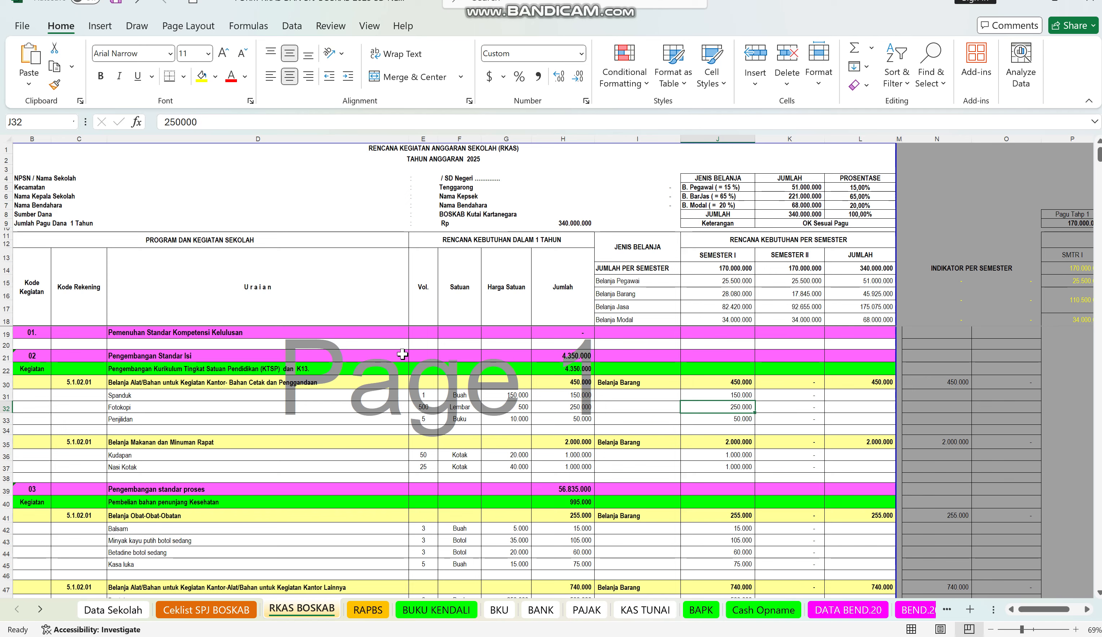
click(649, 206)
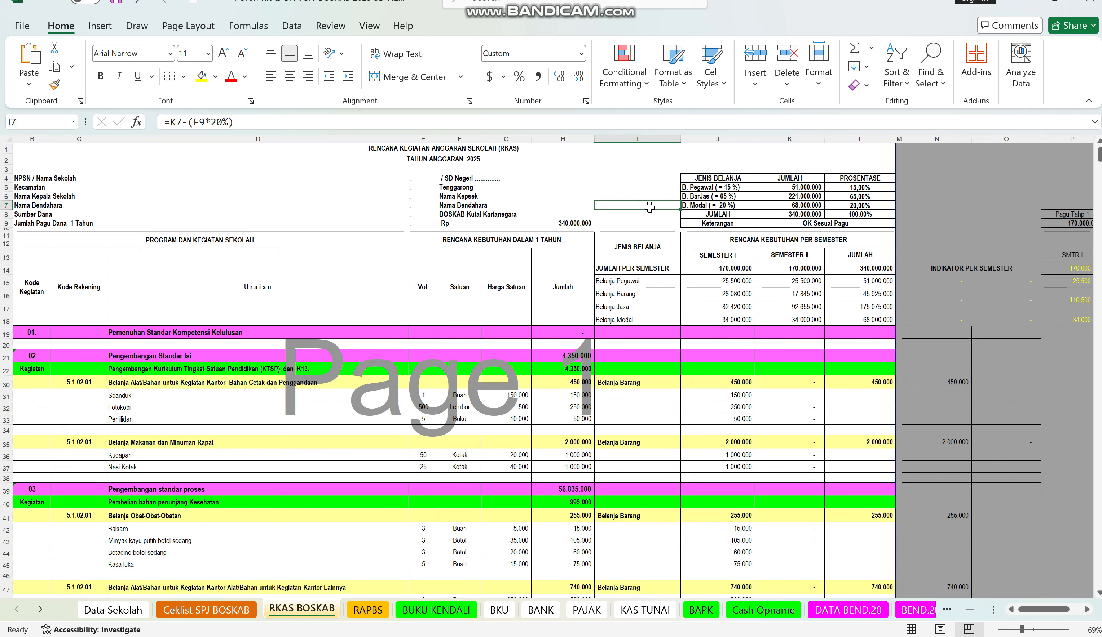
click(213, 394)
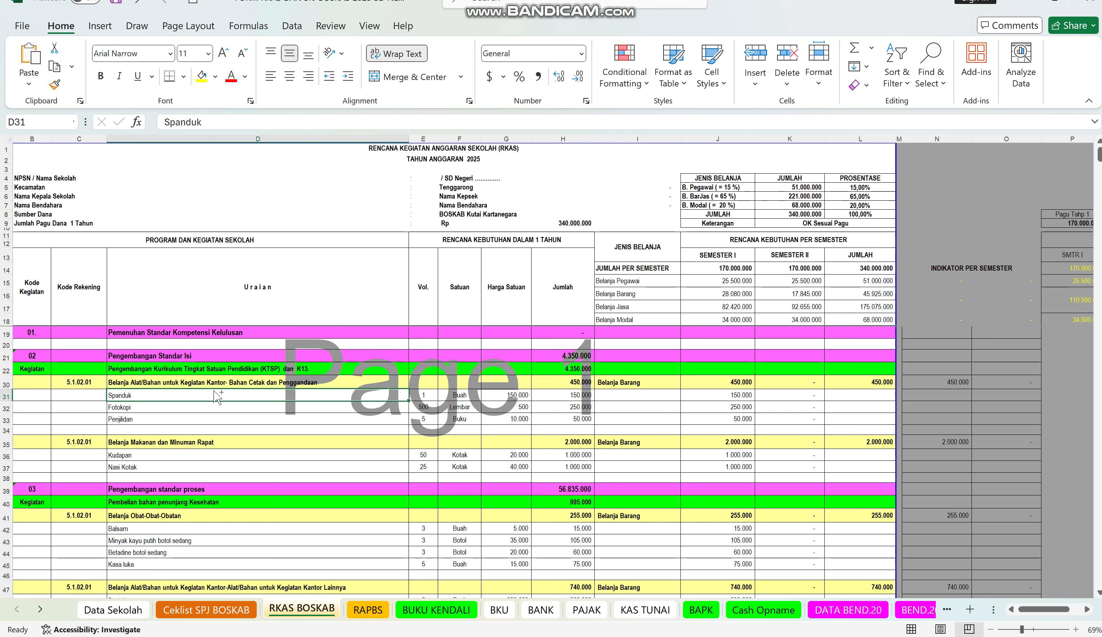
key(ctrl+z)
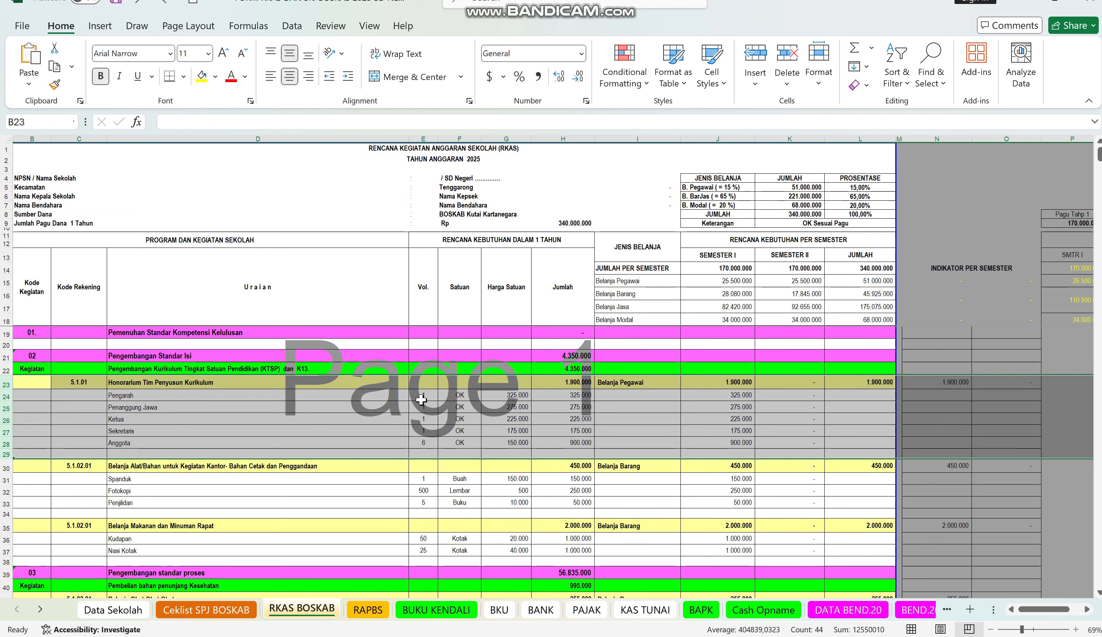
Clear the five honorarium items' Vol. values in E24:E28 and their Semester I amounts in J24:J28
drag(421, 400, 428, 439)
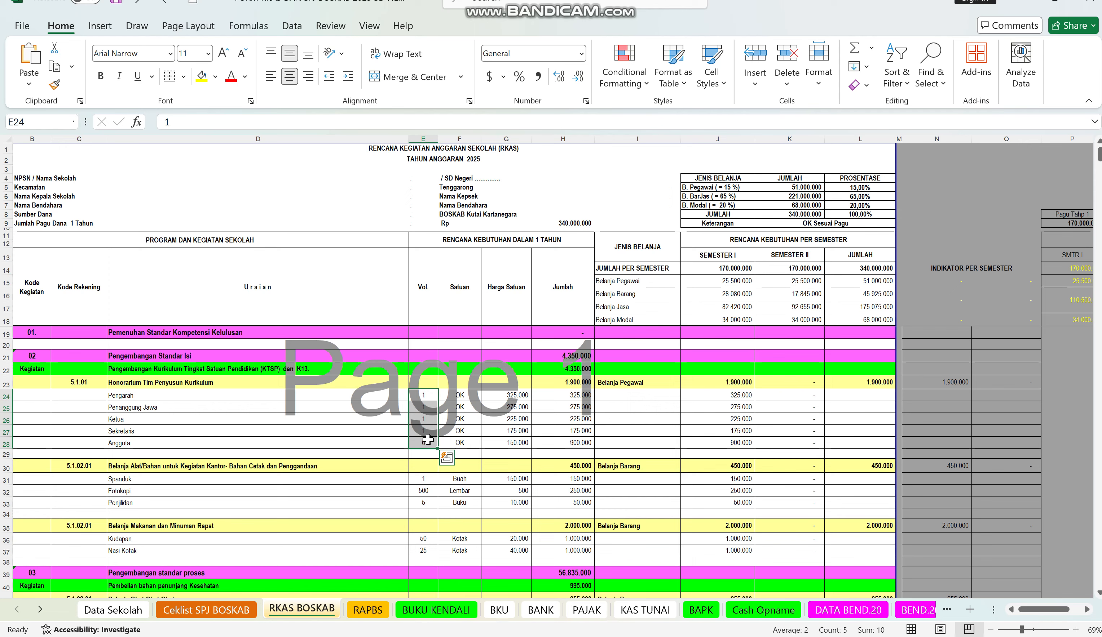
key(Delete)
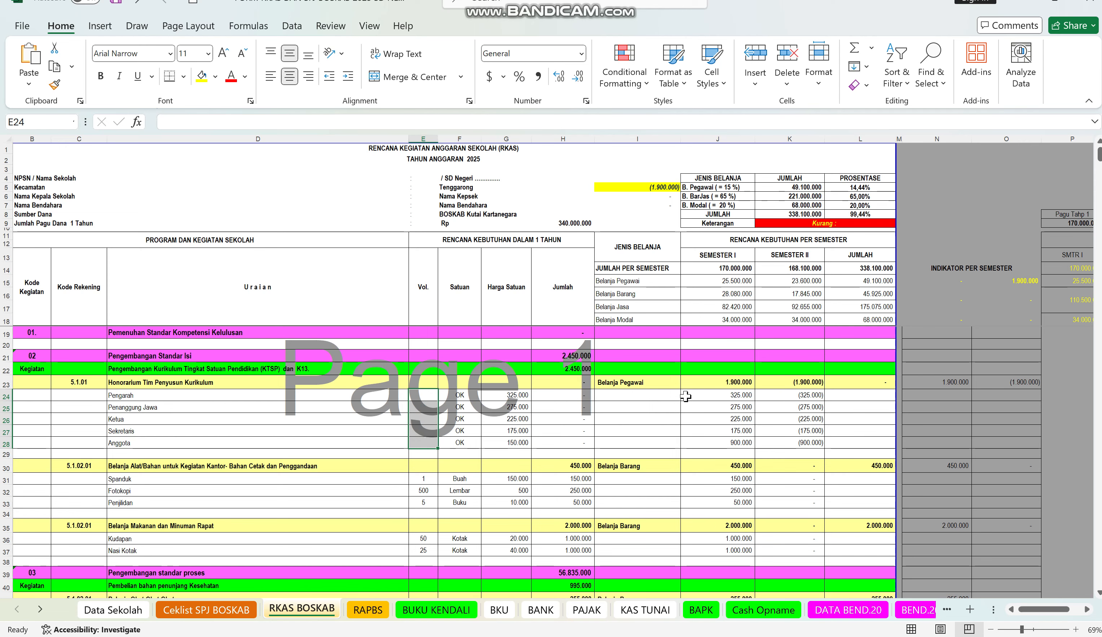
drag(699, 395, 702, 443)
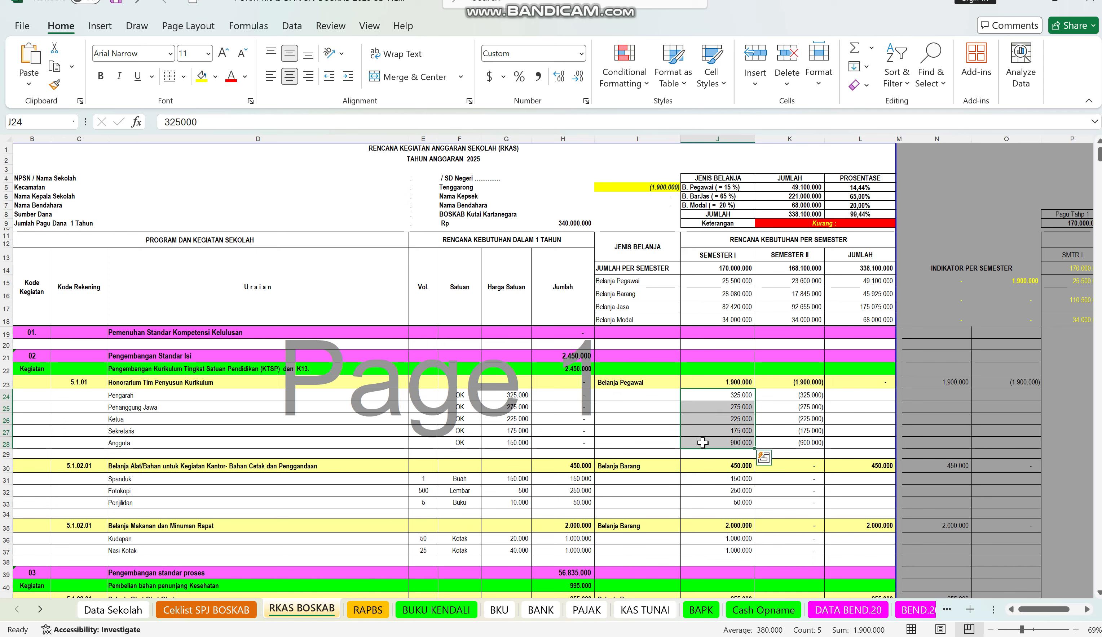
key(Delete)
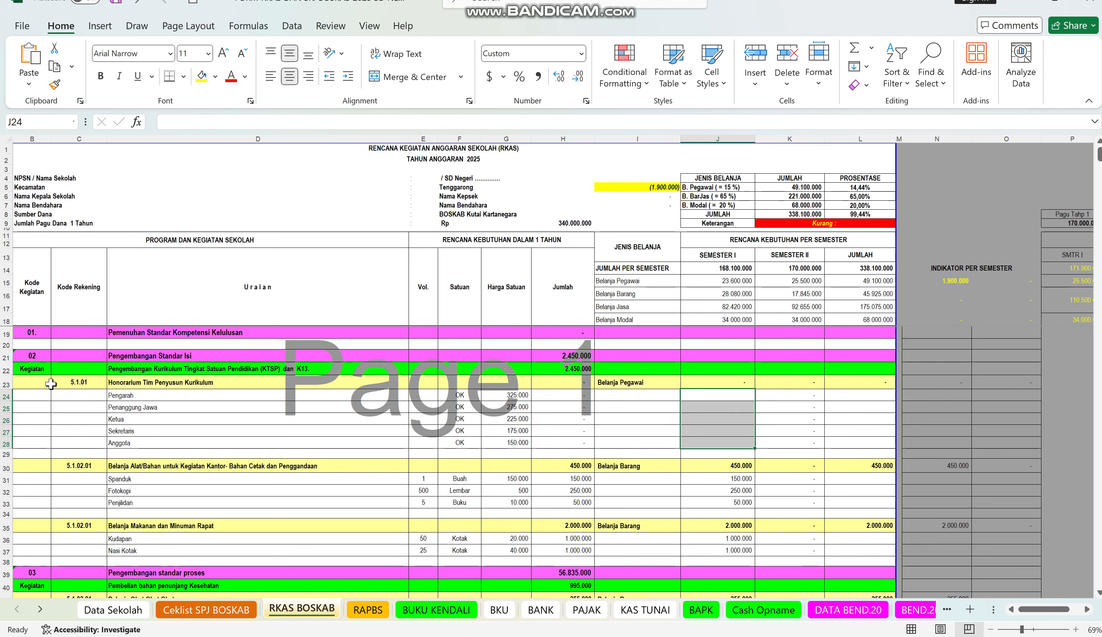
Hide the emptied honorarium block in rows 23 to 29
drag(6, 382, 3, 454)
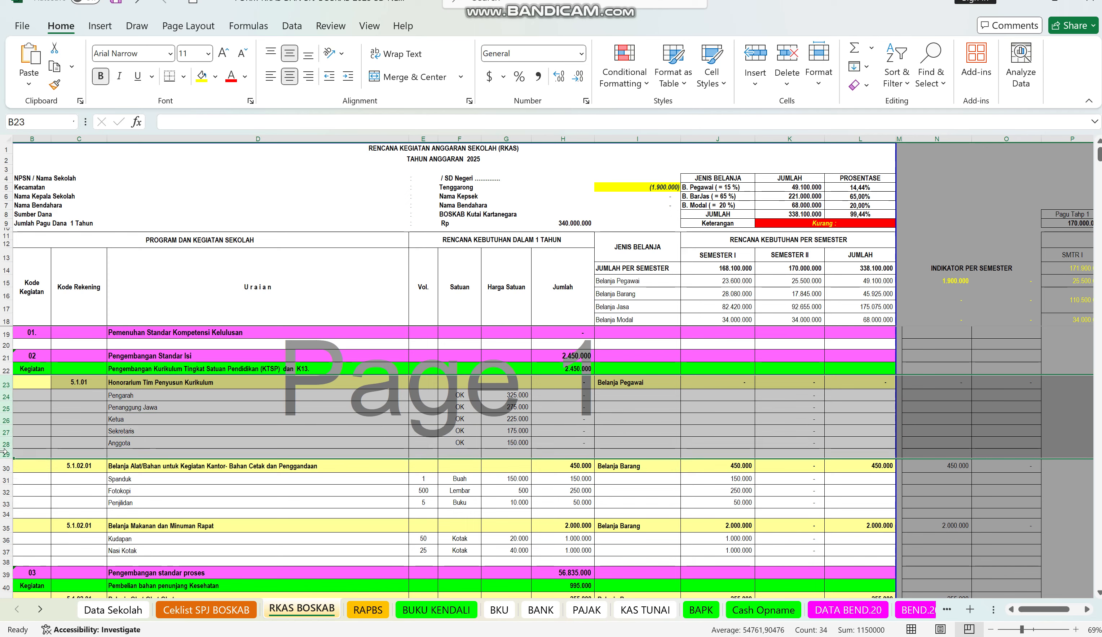
right_click(4, 420)
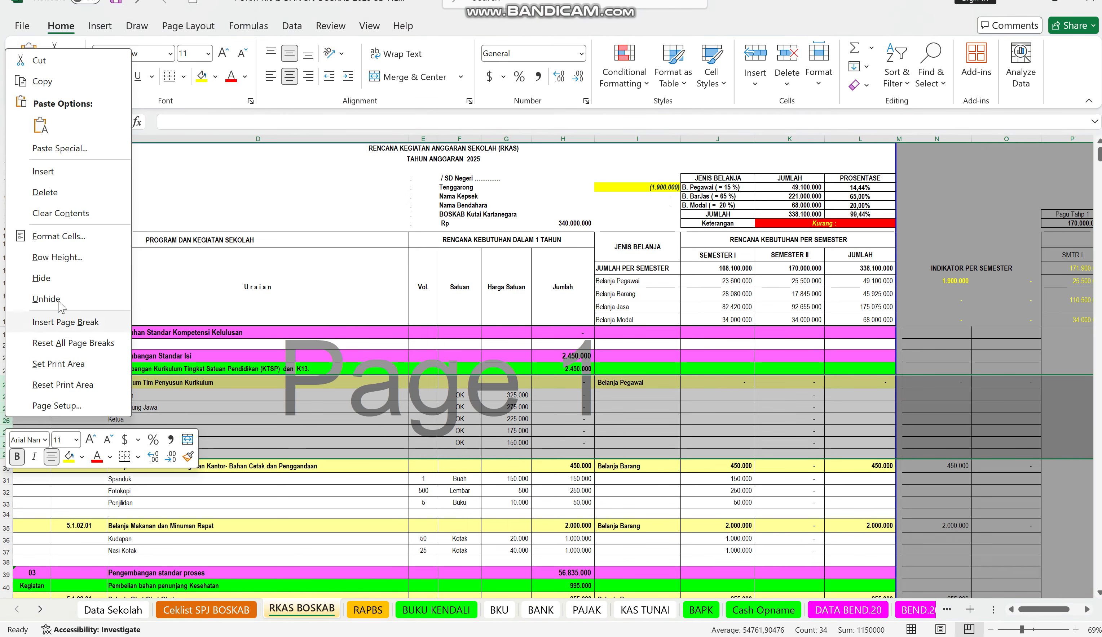
click(41, 278)
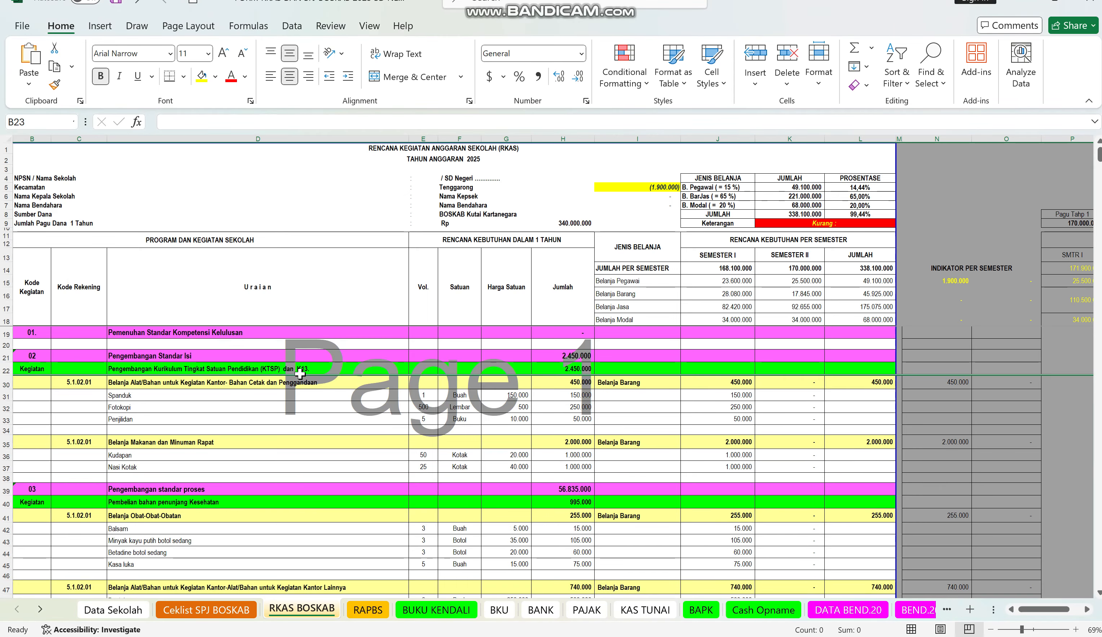
Examine the Fotokopi item in row 32, the blank row 34 and the volume in E32
click(264, 407)
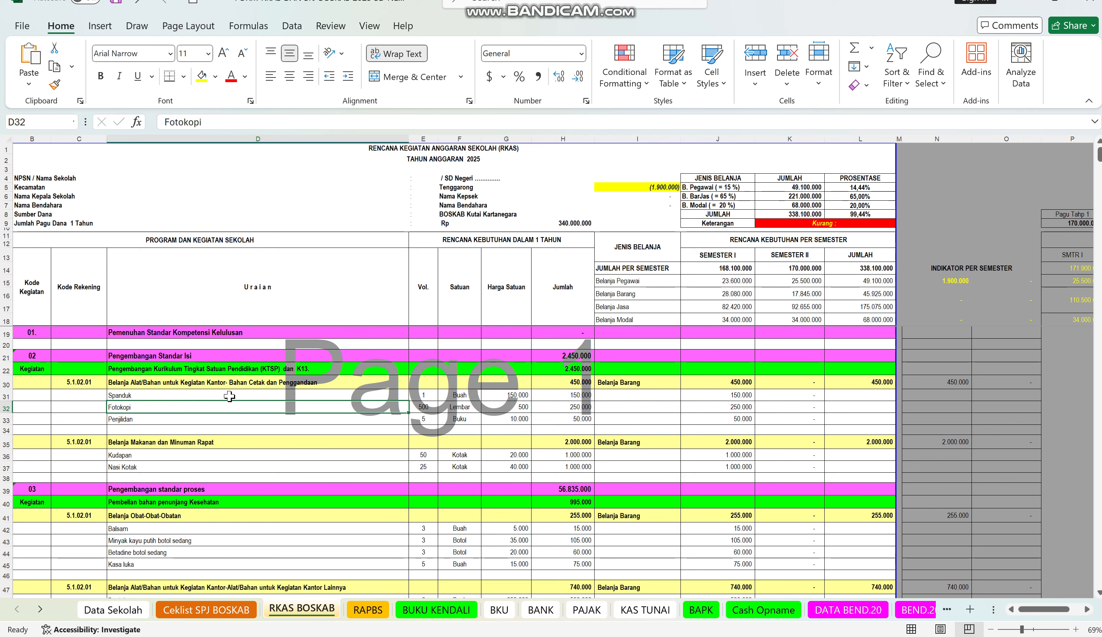
click(218, 431)
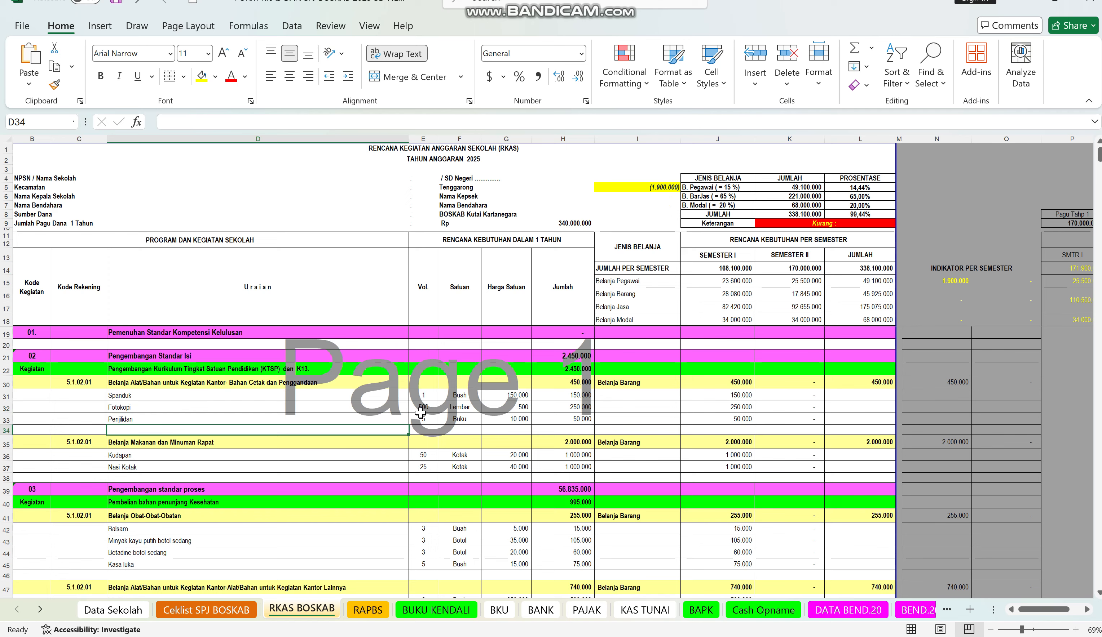
click(432, 407)
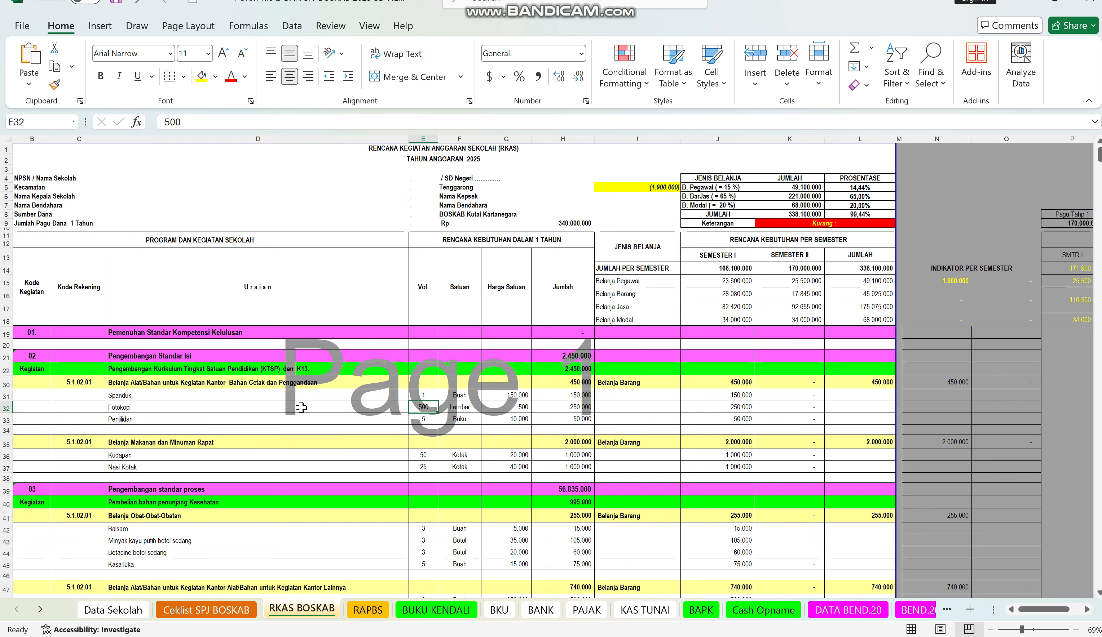
Hide the unused Bahan/alat praktikum block in rows 299 to 316
scroll(301, 407, down, 6)
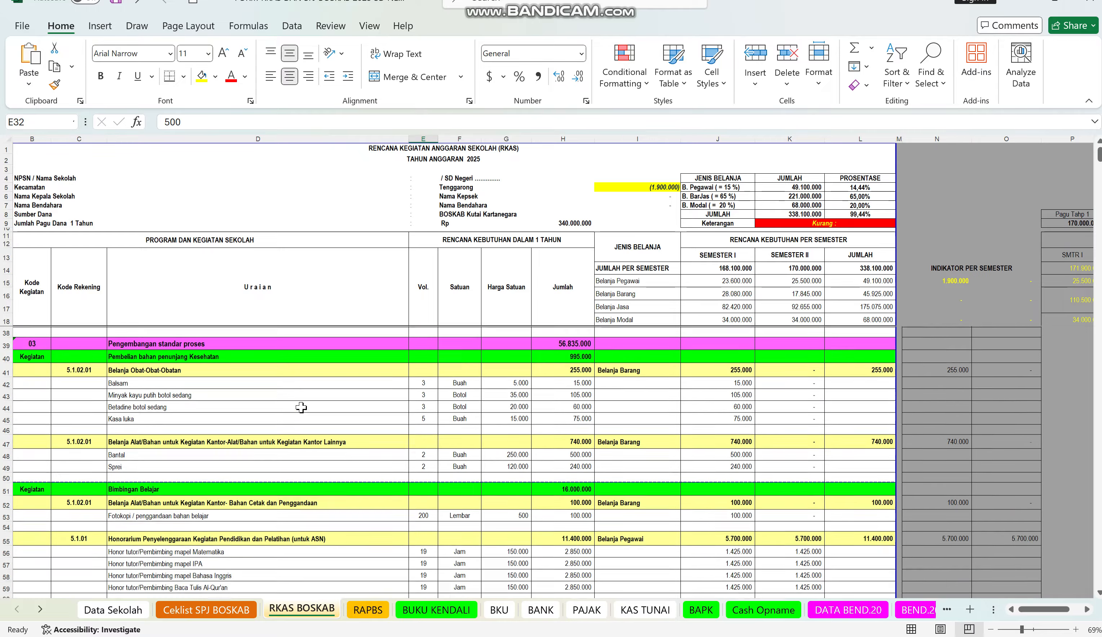
scroll(301, 408, down, 10)
scroll(301, 408, left, 1)
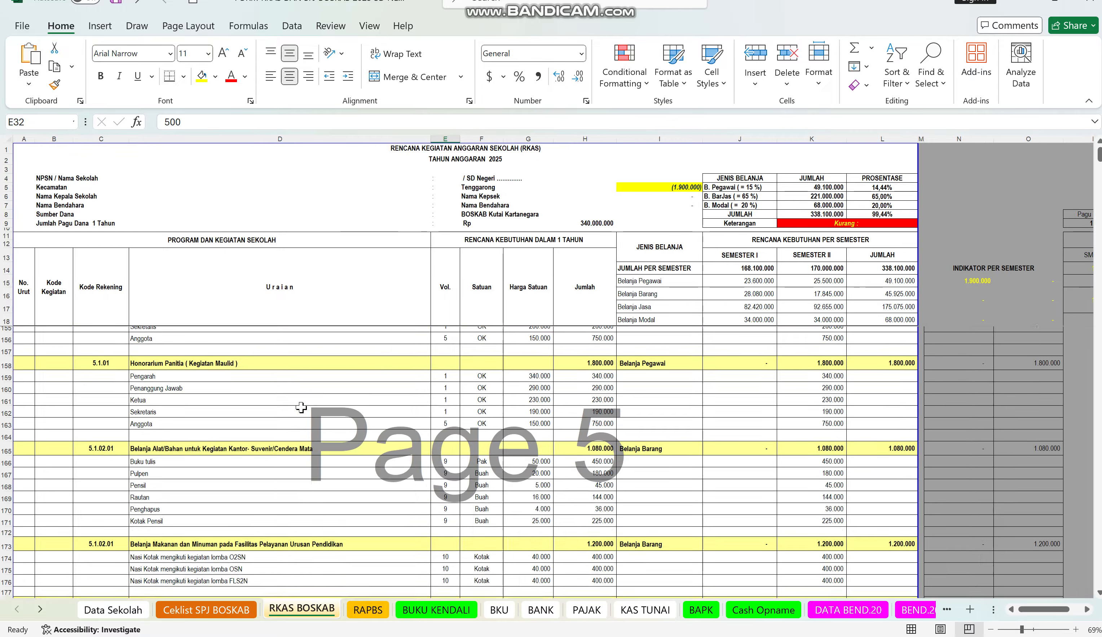
scroll(301, 407, down, 8)
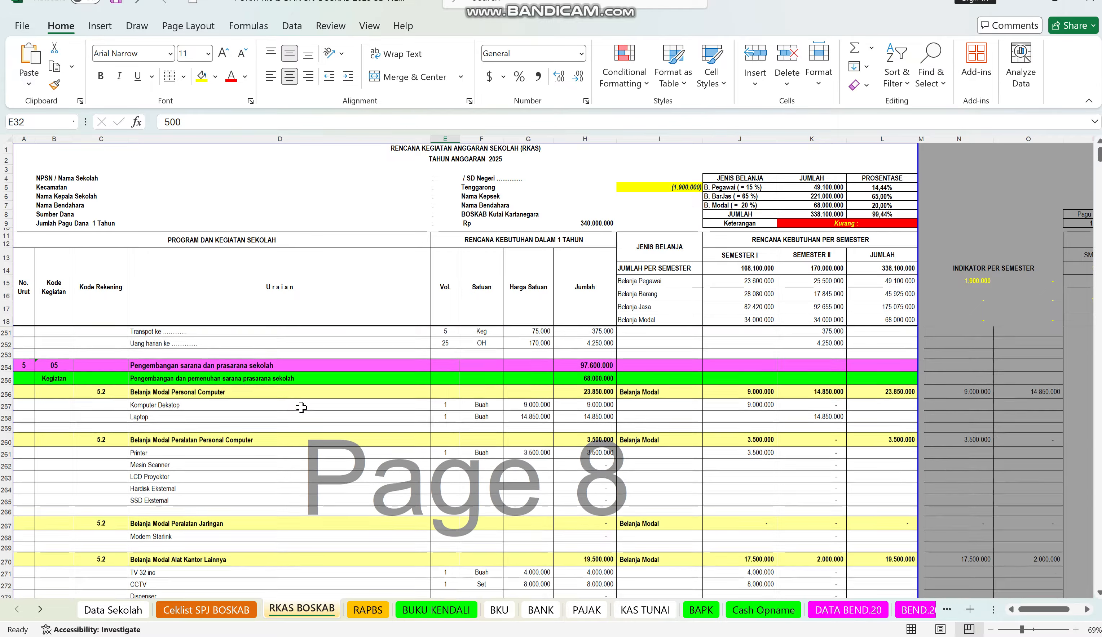
scroll(300, 407, down, 2)
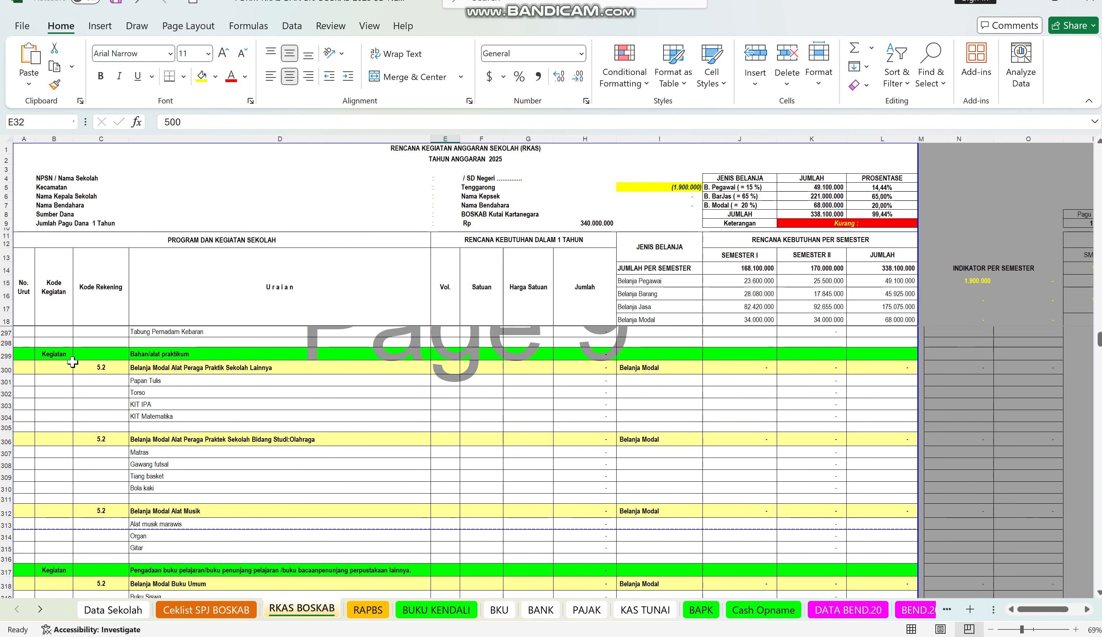
click(4, 355)
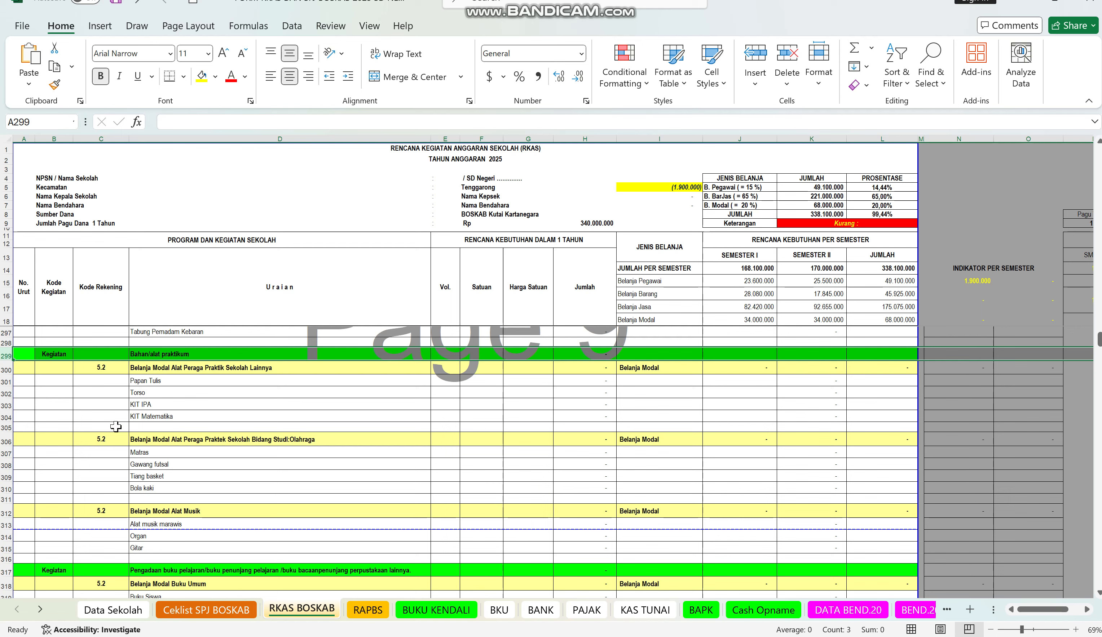
click(204, 392)
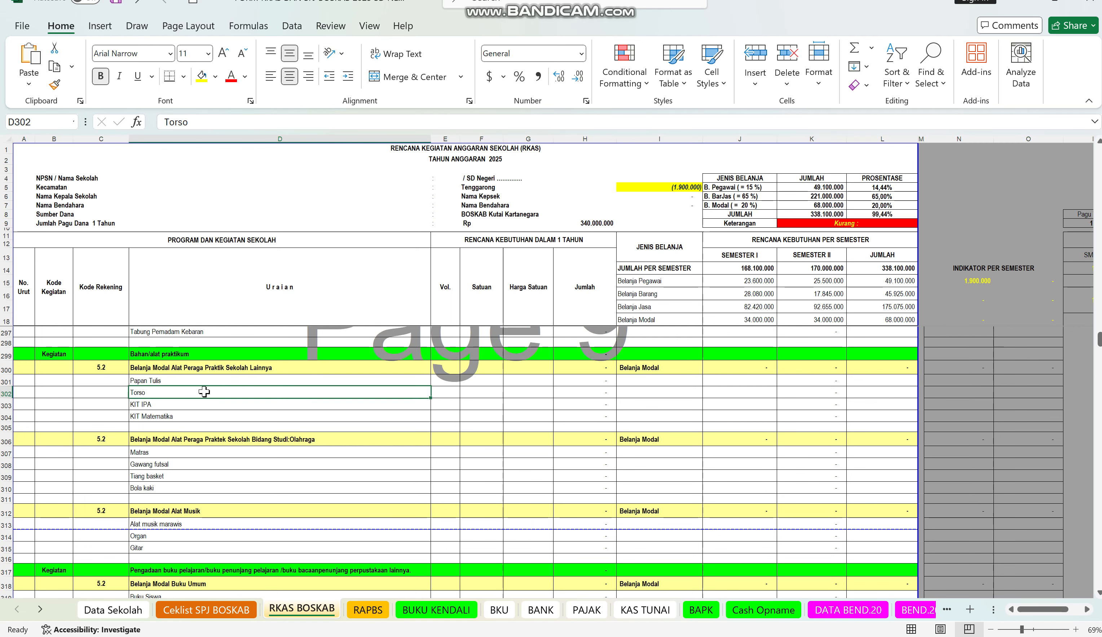
click(7, 354)
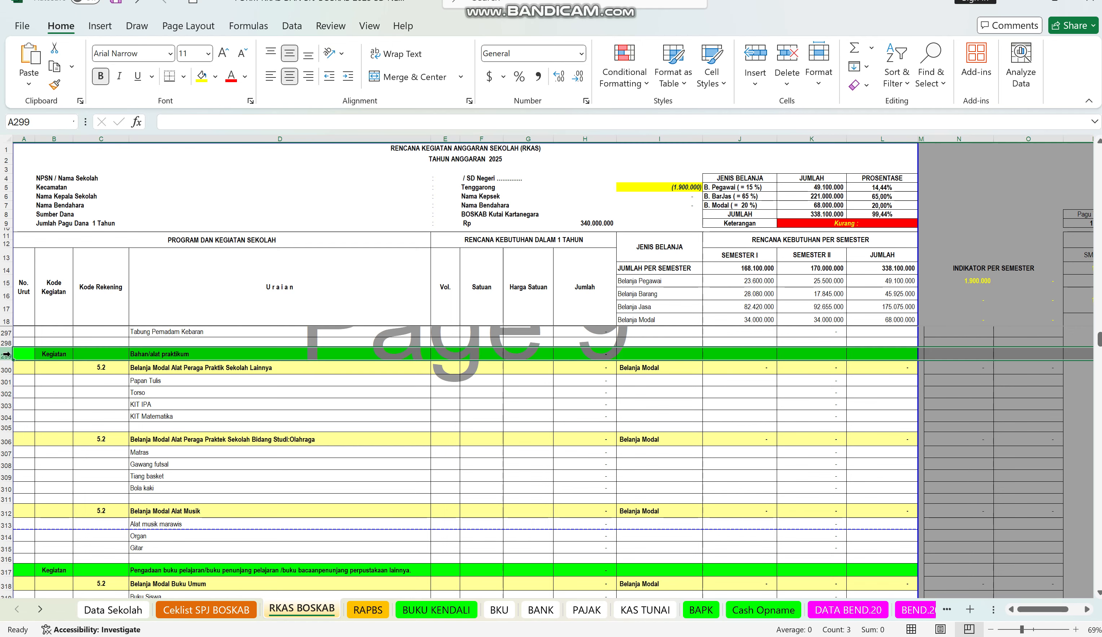
drag(6, 355, 3, 558)
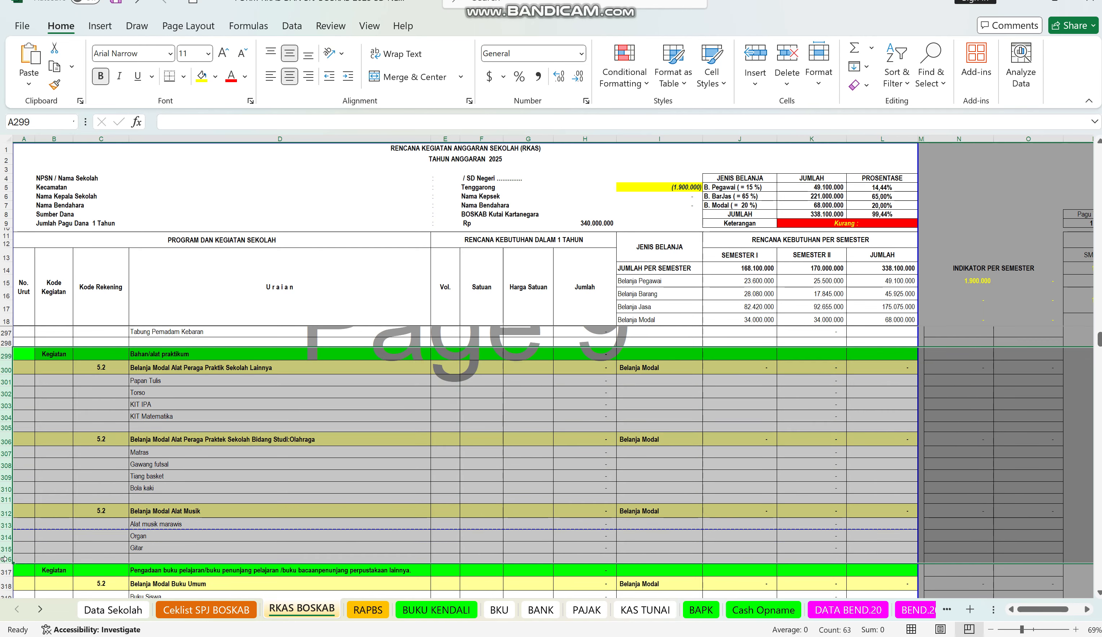
right_click(4, 490)
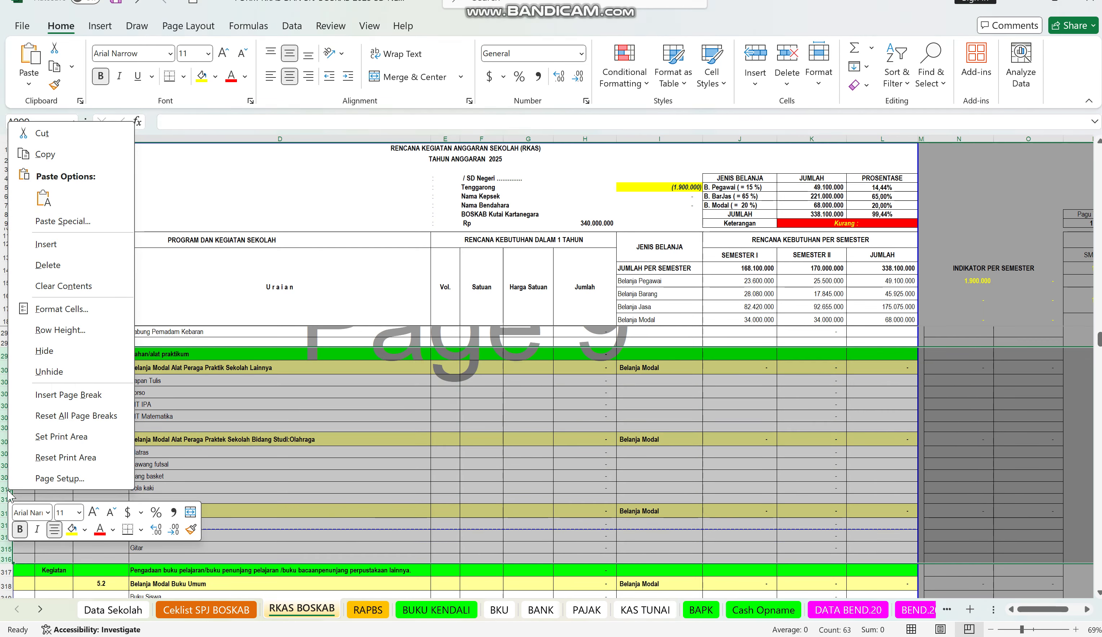
click(61, 350)
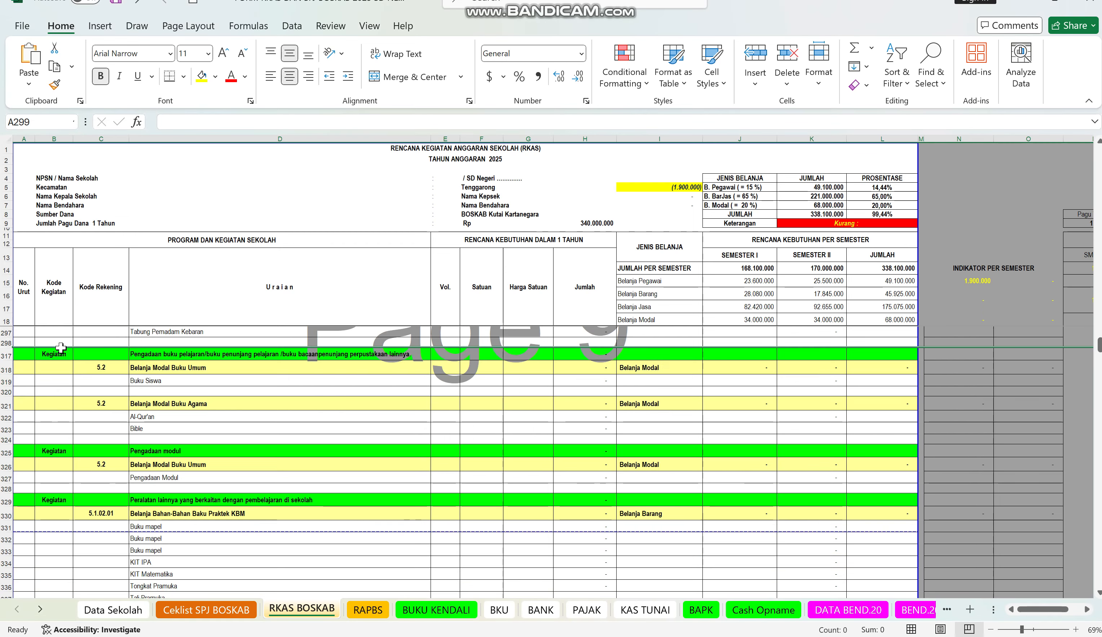
Hide the empty book procurement and Pengadaan modul activities in rows 317 to 328
scroll(240, 396, up, 2)
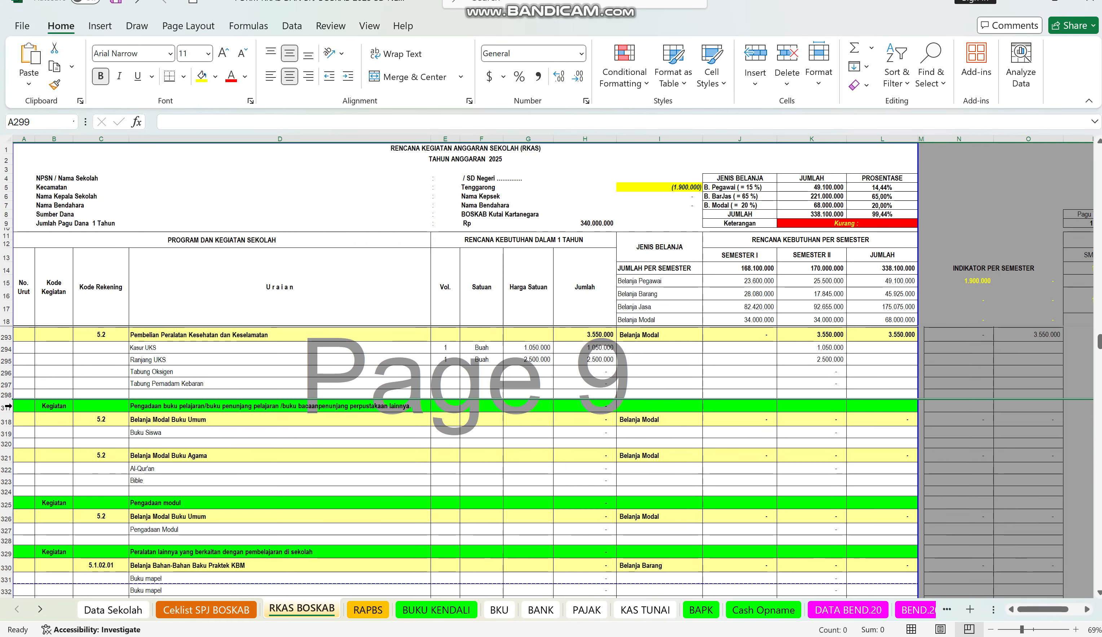
drag(6, 406, 2, 491)
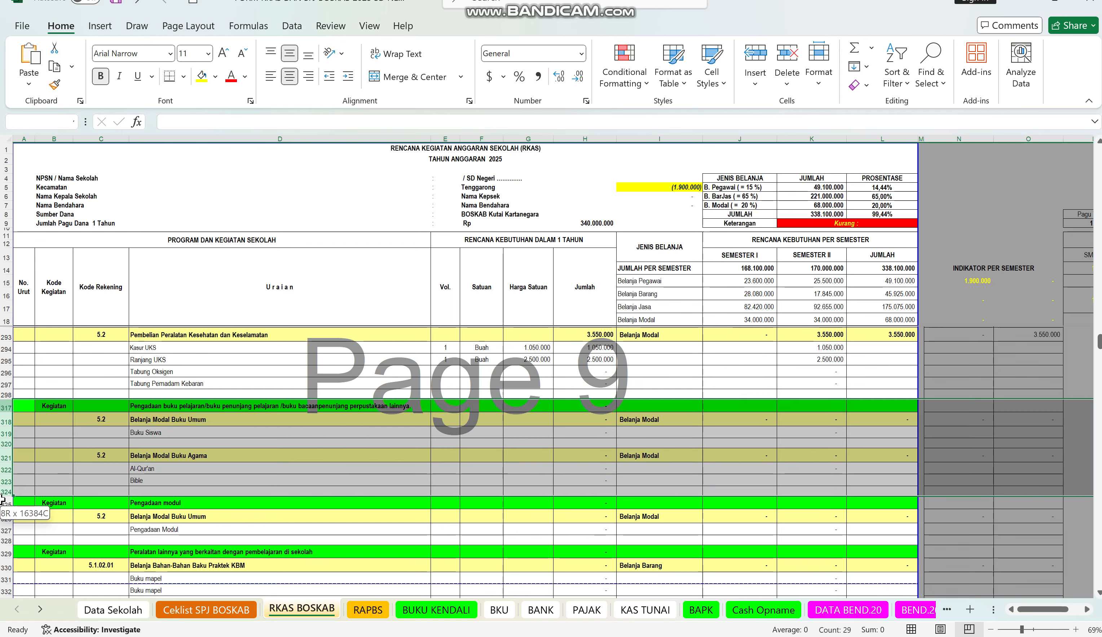
drag(3, 499, 3, 535)
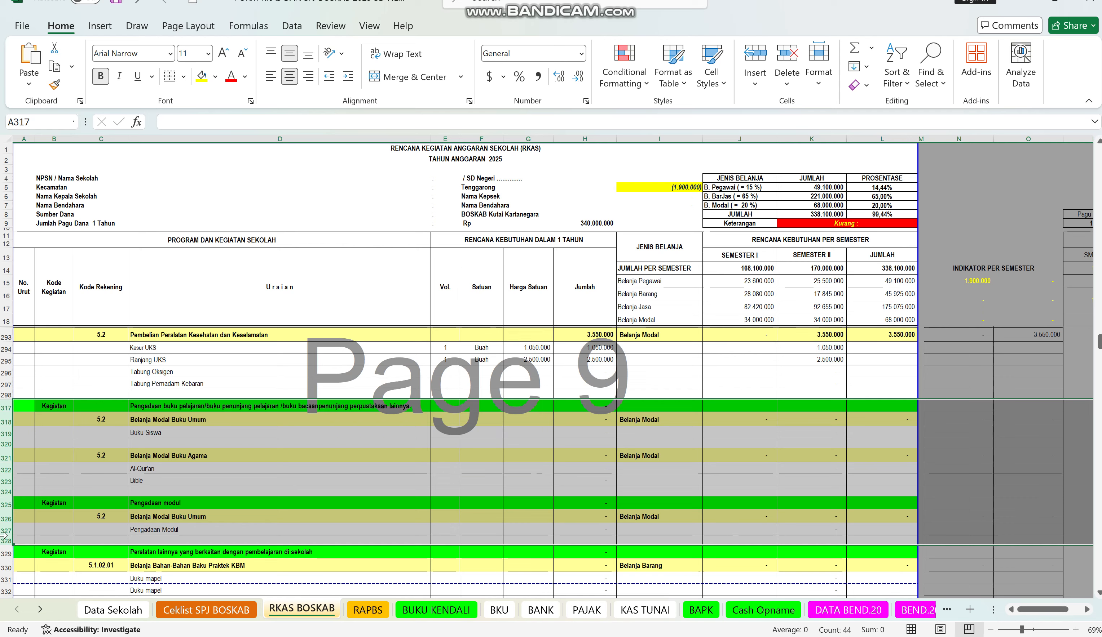
right_click(8, 476)
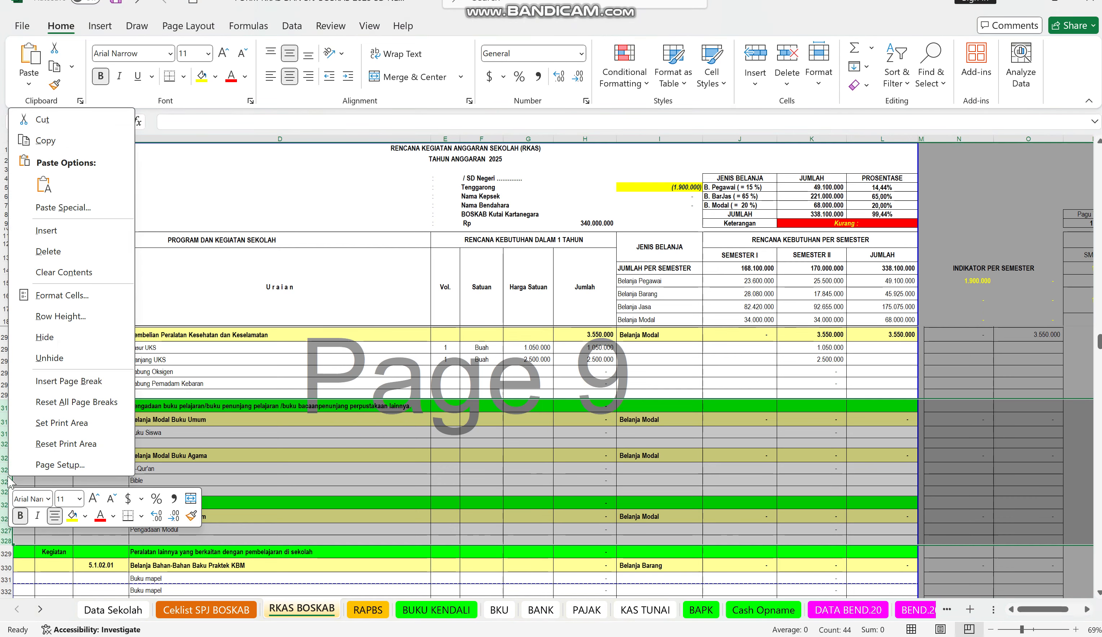
click(45, 337)
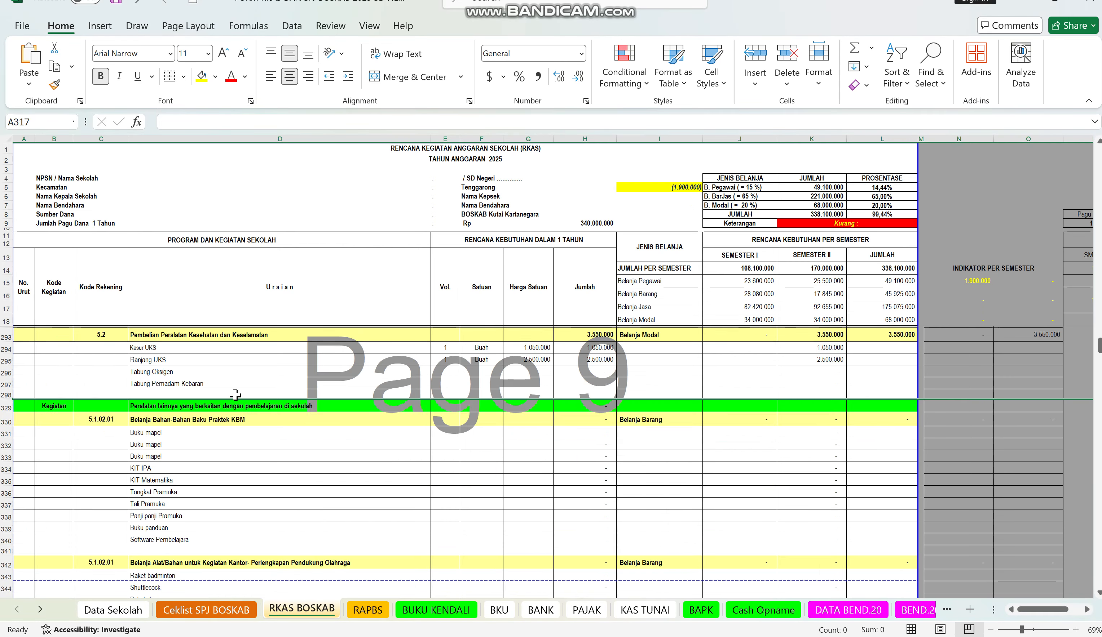
Hide the empty learning equipment and office equipment maintenance activities in rows 329 to 363
click(248, 467)
scroll(248, 466, down, 3)
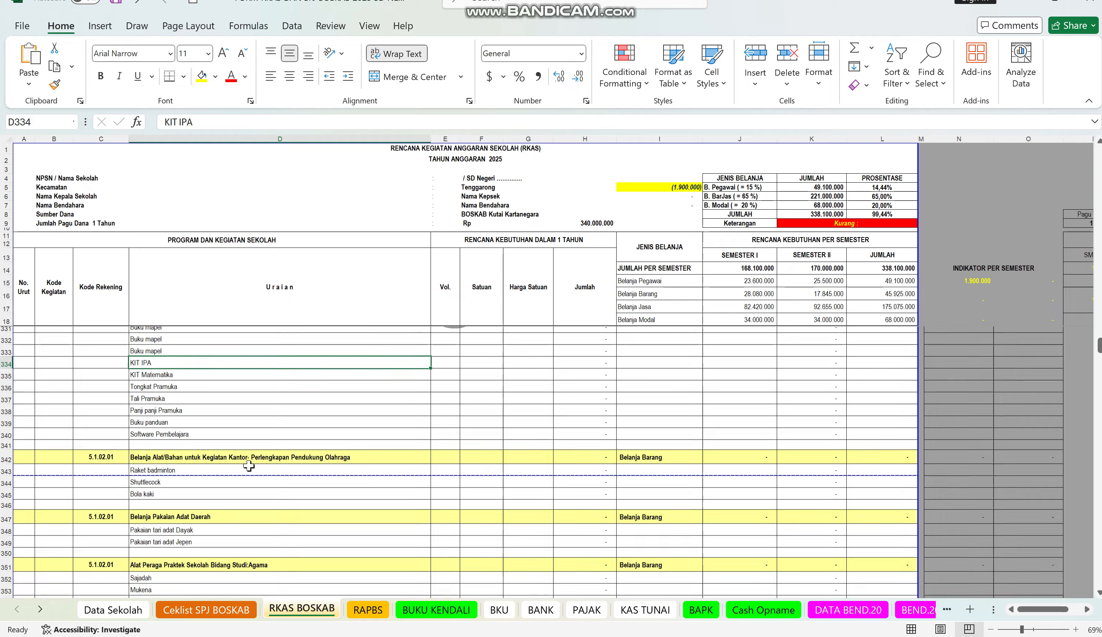
scroll(248, 466, up, 3)
scroll(249, 466, down, 5)
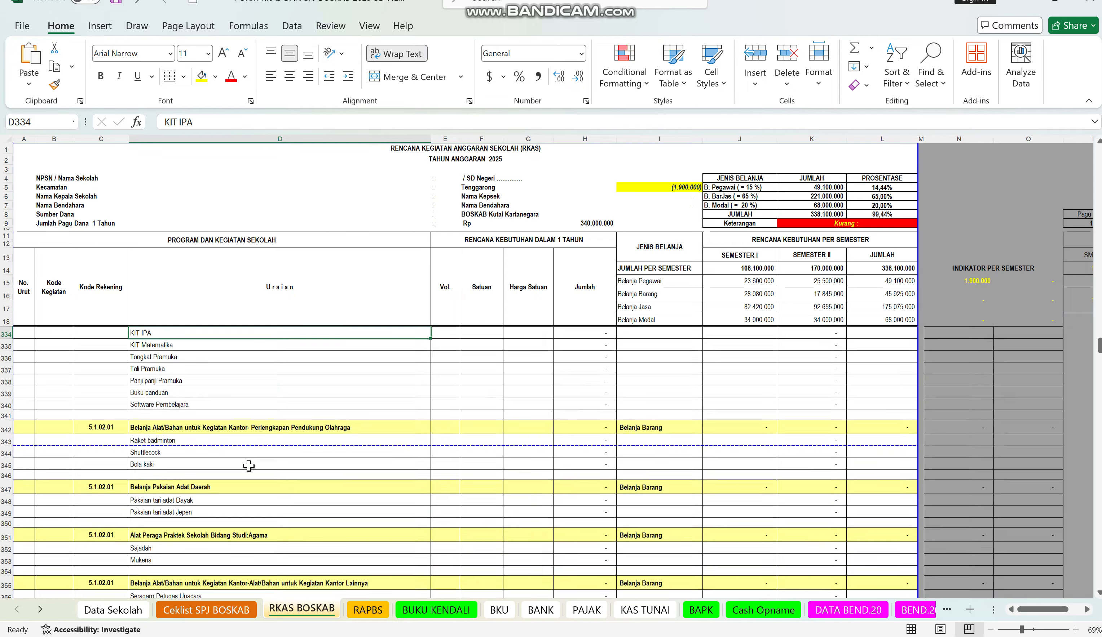
scroll(249, 466, up, 1)
scroll(248, 466, down, 2)
scroll(248, 466, up, 3)
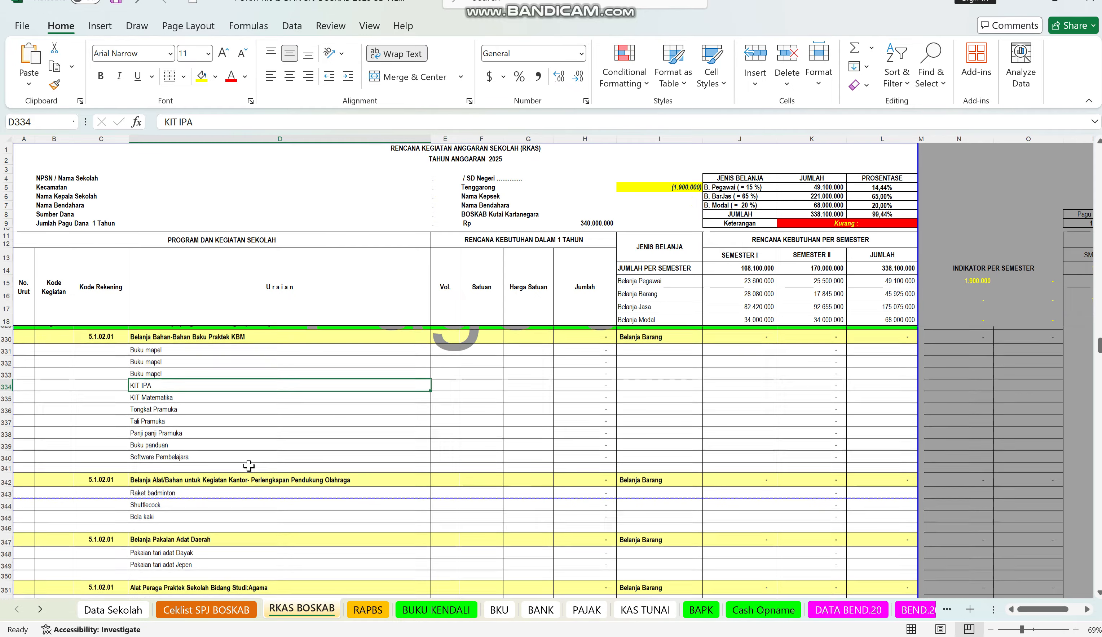
drag(6, 336, 2, 569)
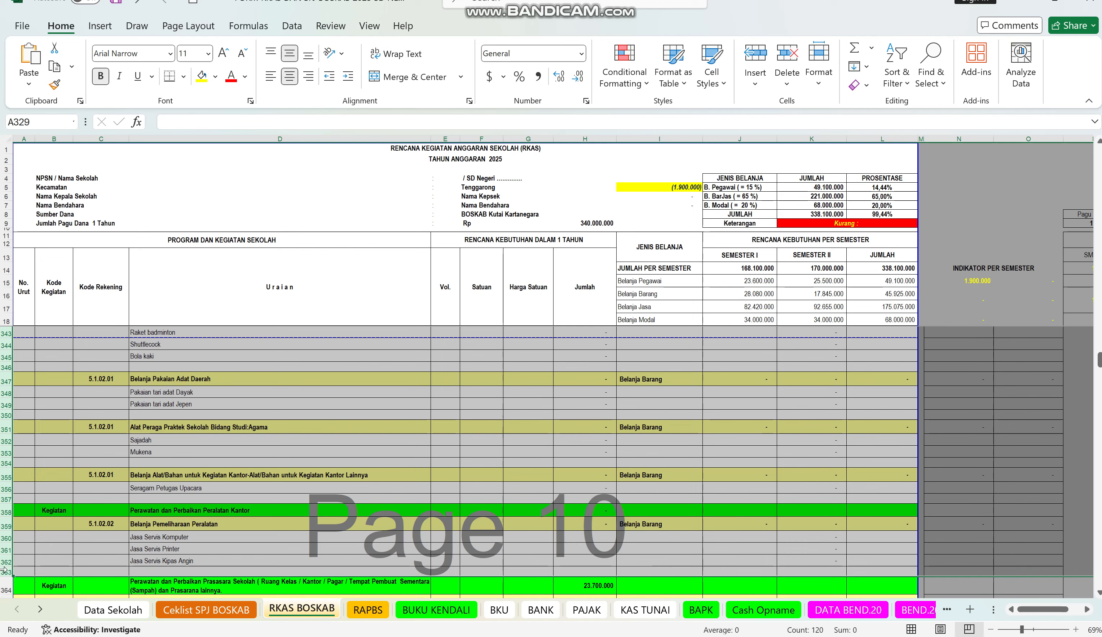
right_click(3, 499)
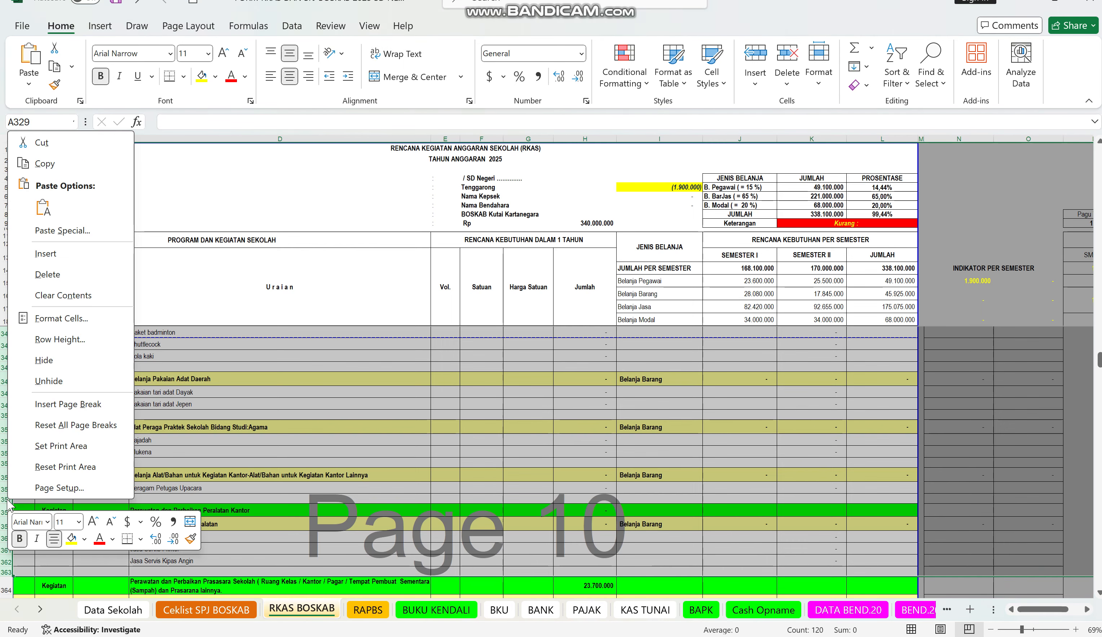
click(51, 365)
click(471, 401)
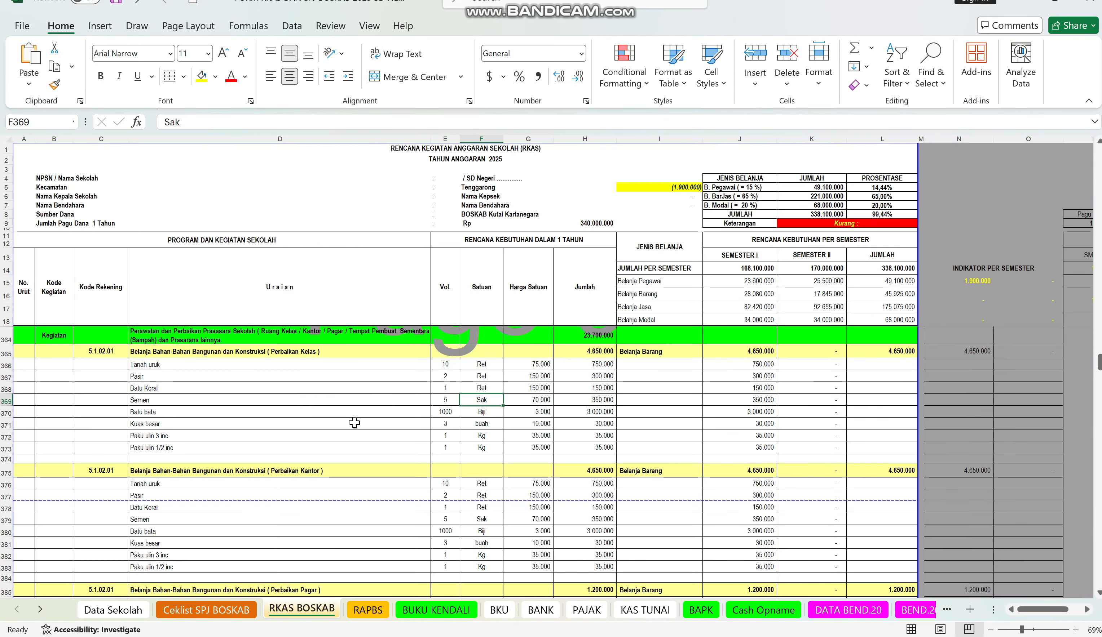
Clear the Vol. values in E272:E279 and Semester I amounts in J272:J279 for the items from CCTV to Mesin Pompa Air
click(355, 423)
scroll(354, 423, up, 20)
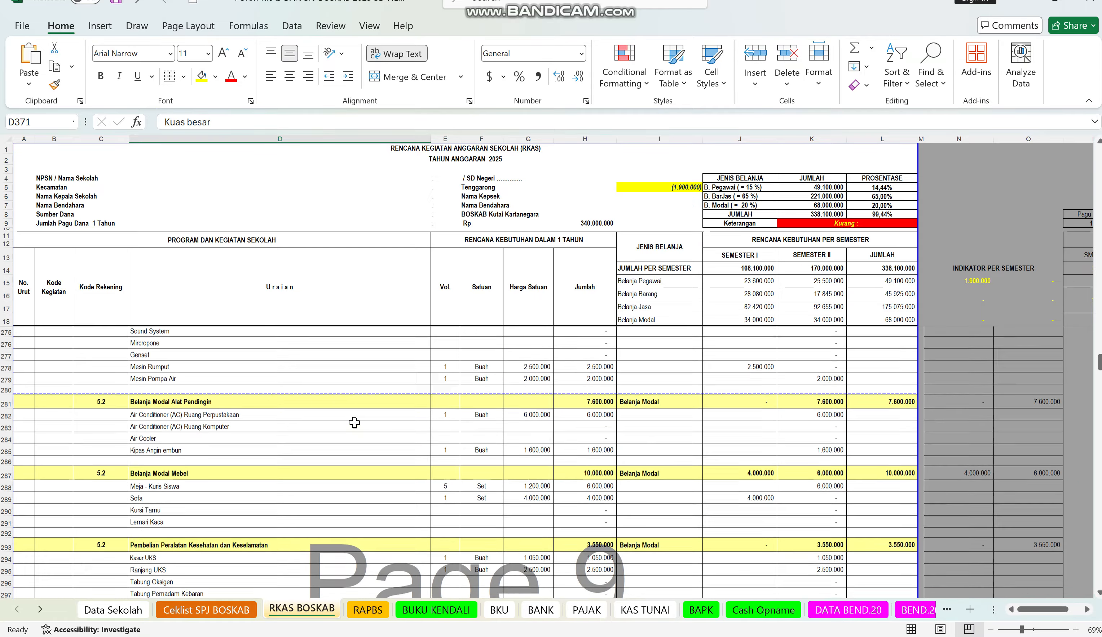
click(357, 409)
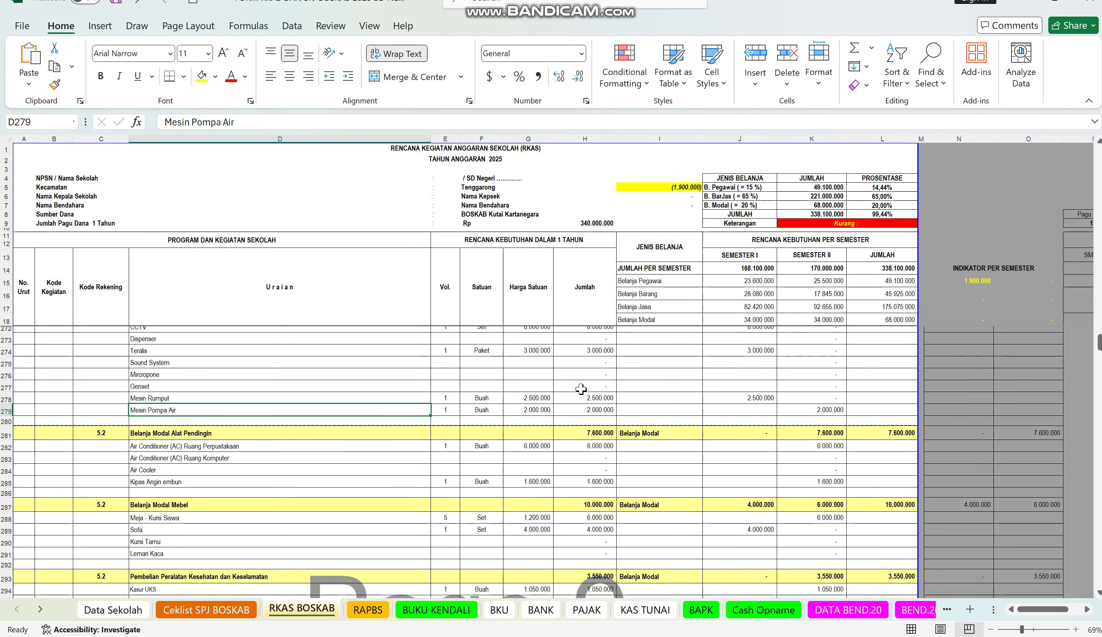
click(362, 374)
scroll(363, 374, up, 2)
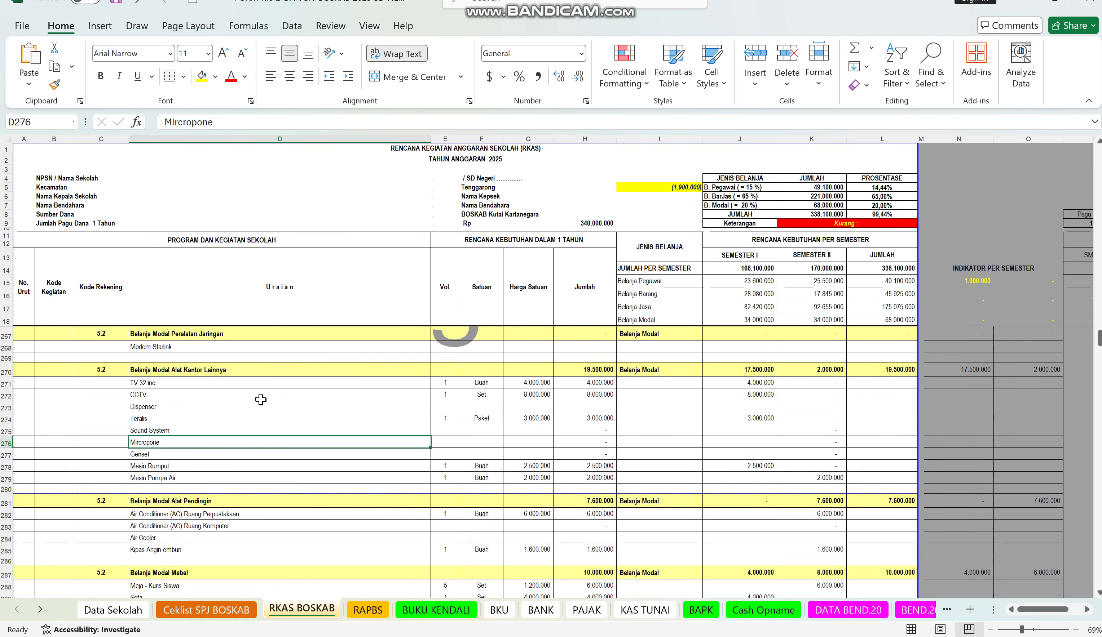
click(180, 386)
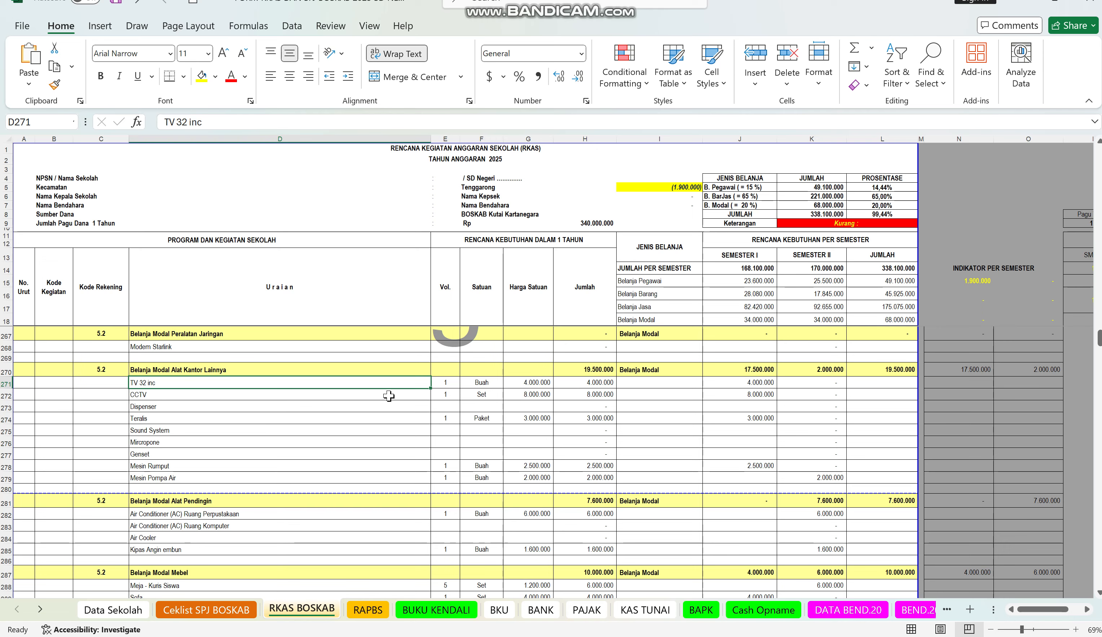
click(280, 417)
drag(445, 394, 443, 479)
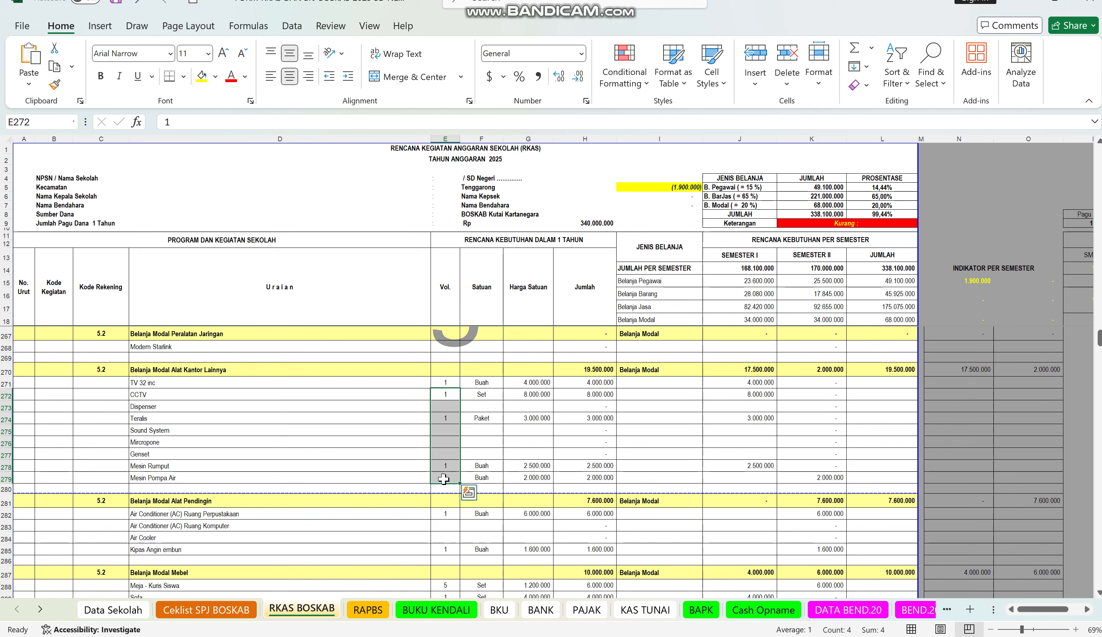
key(Delete)
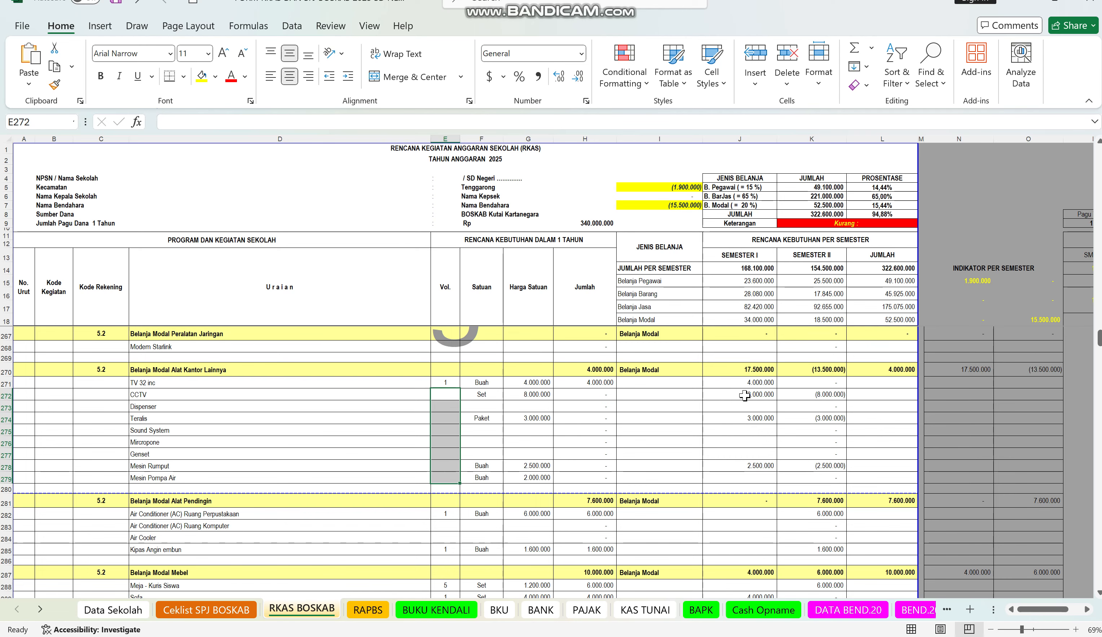
drag(744, 395, 742, 477)
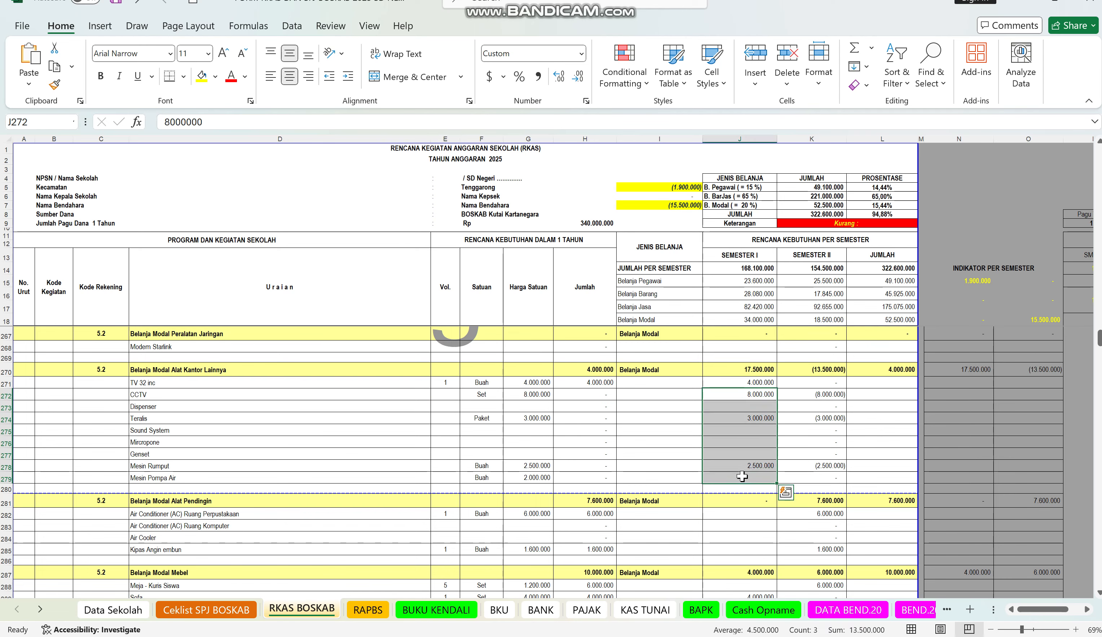
key(Delete)
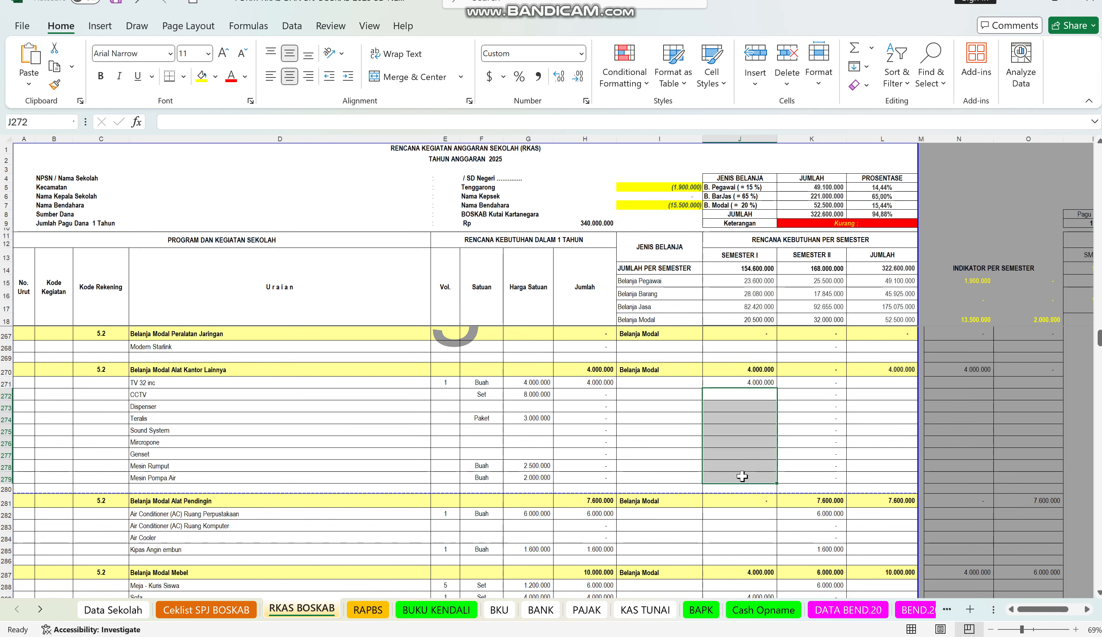
Check the Semester II formula in K272 and hide the emptied Belanja Modal Alat Kantor Lainnya rows 272 to 280
click(811, 394)
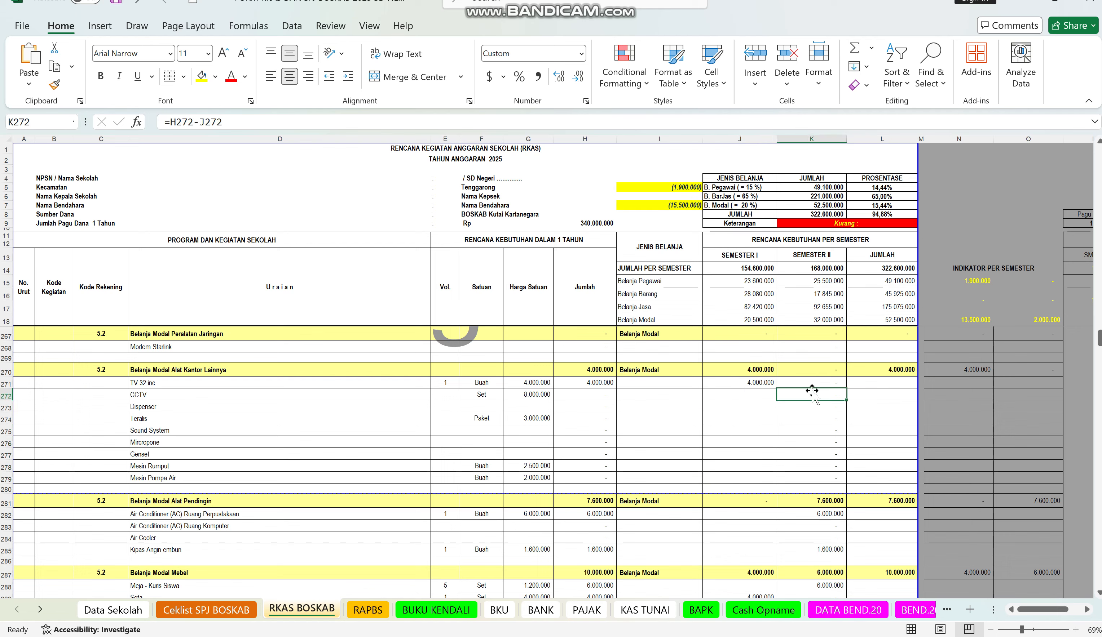
double_click(811, 393)
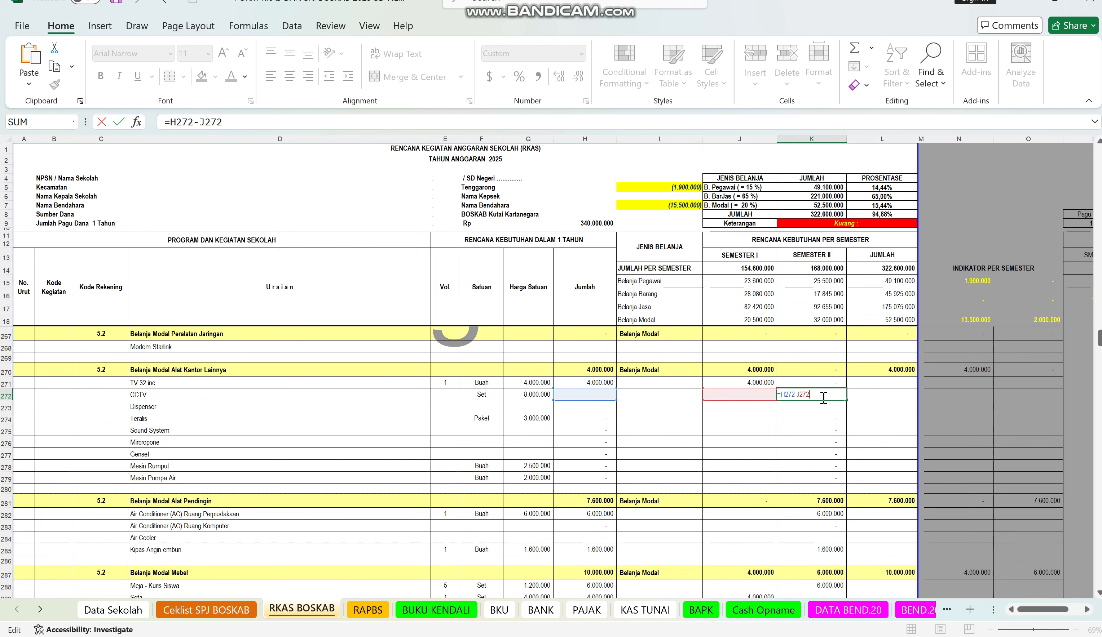
key(Escape)
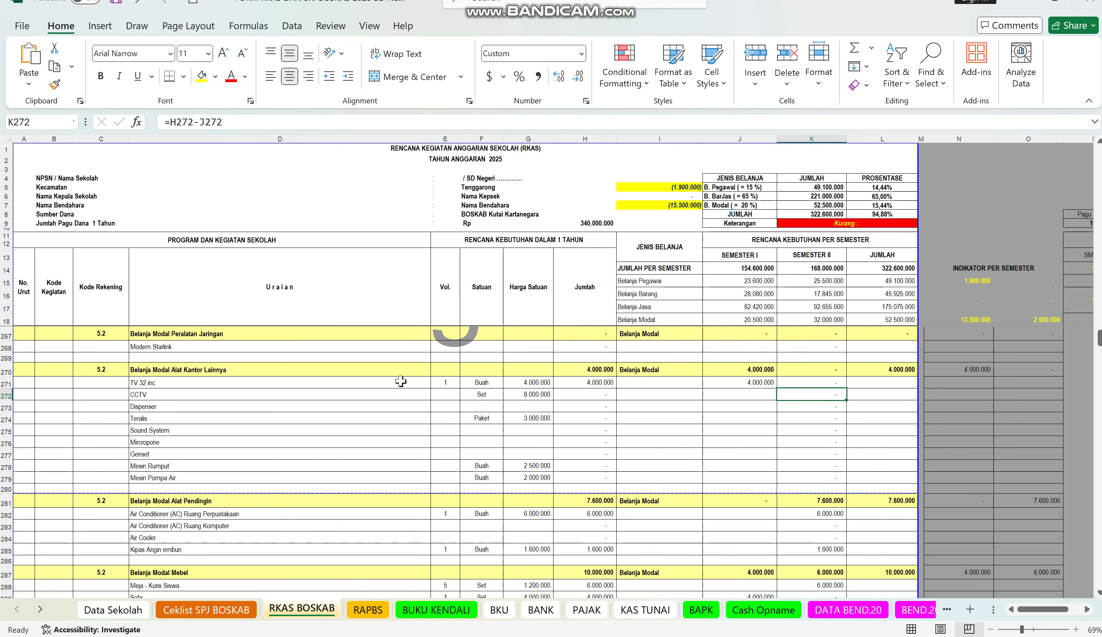
drag(4, 396, 2, 489)
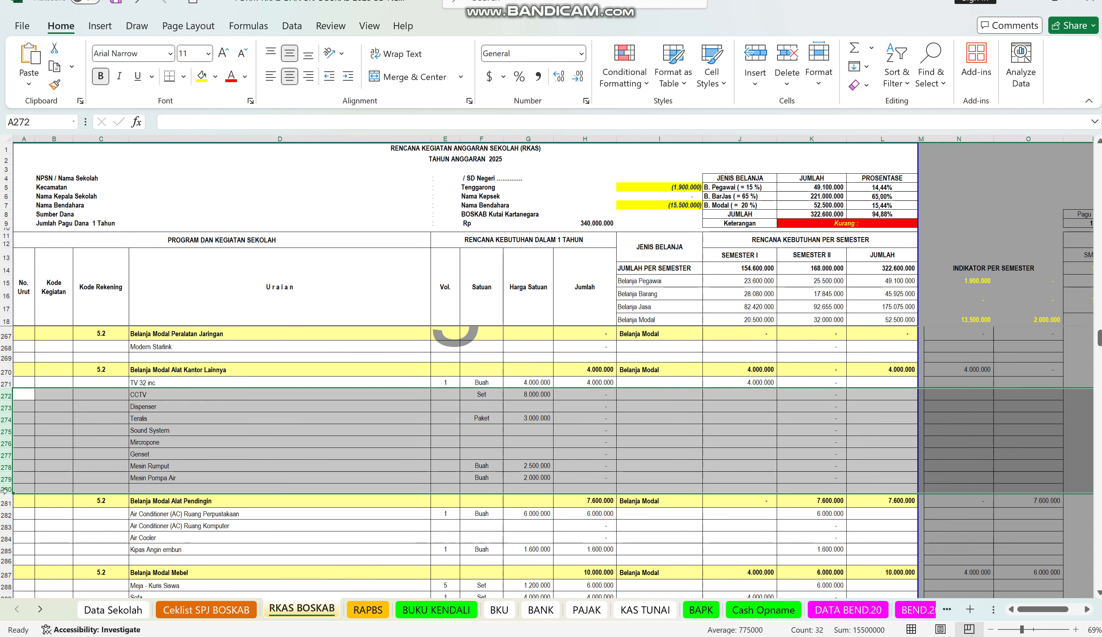
right_click(4, 460)
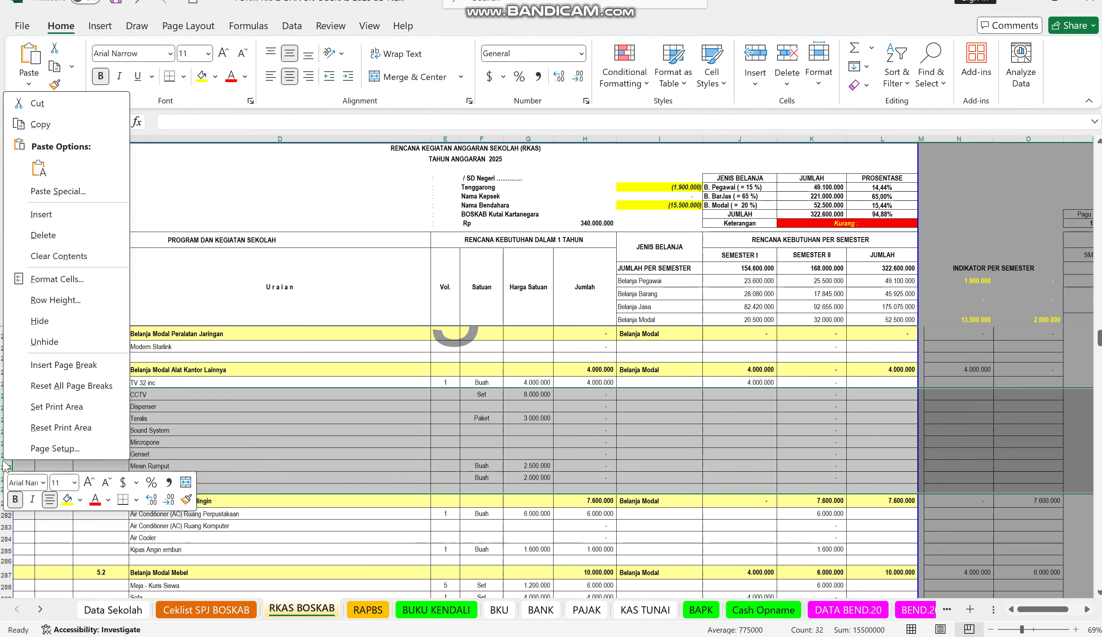
click(70, 322)
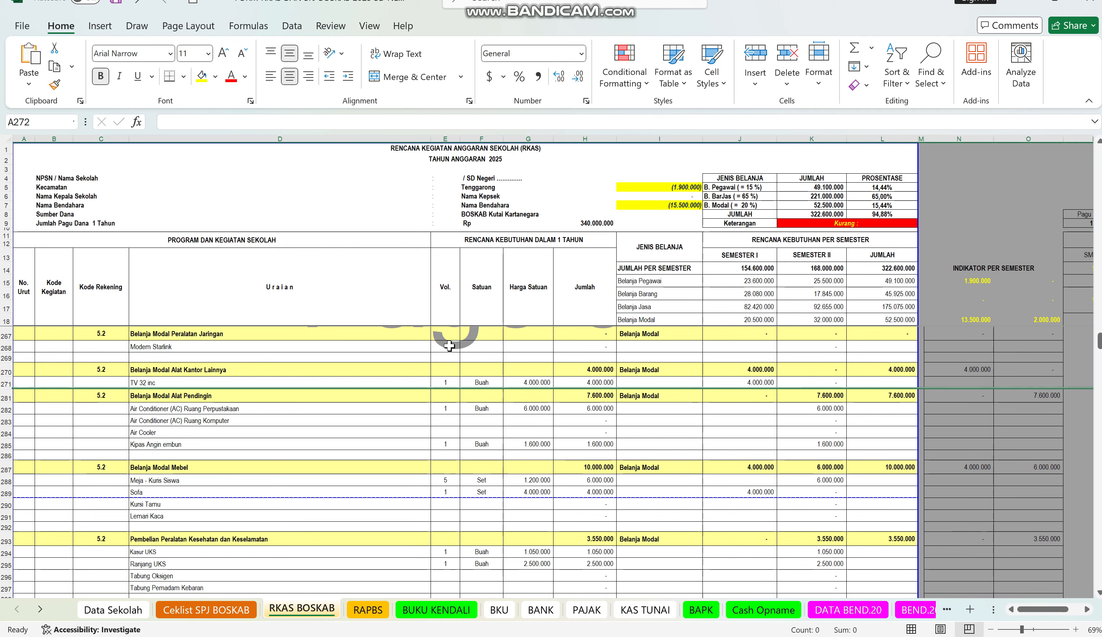